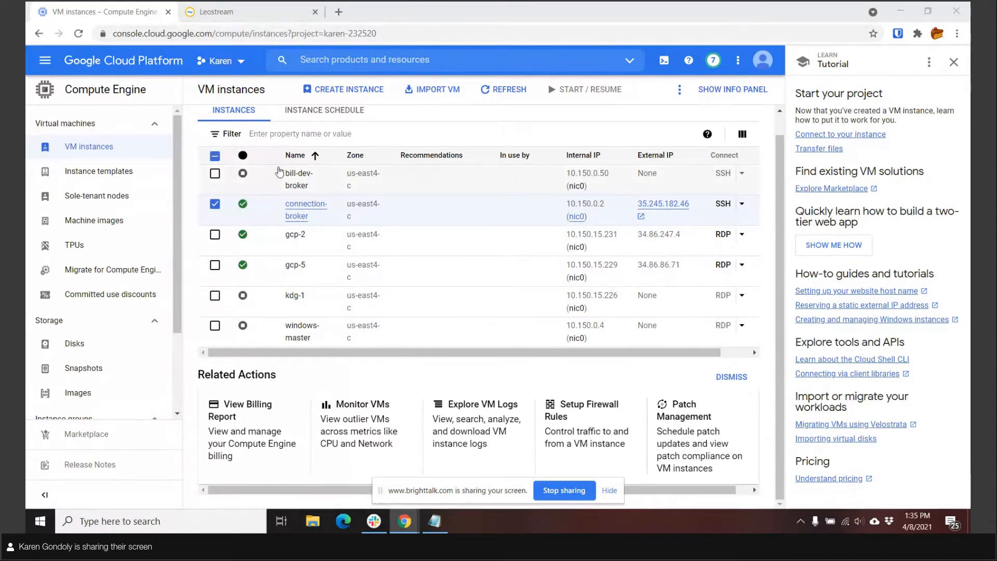
Switch to the Leostream page and sign in to the Connection Broker with the prefilled admin credentials.
left_click(252, 11)
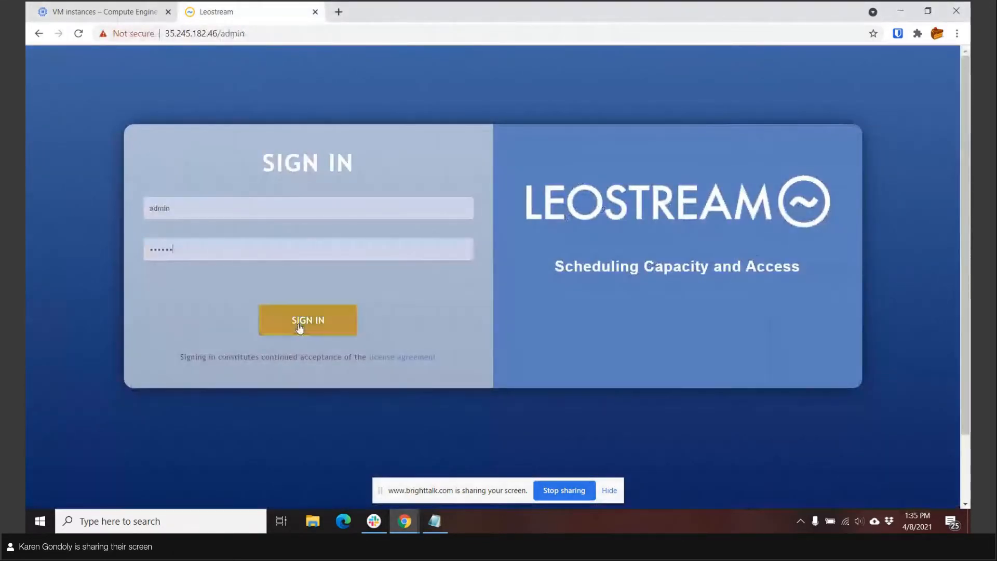
left_click(610, 491)
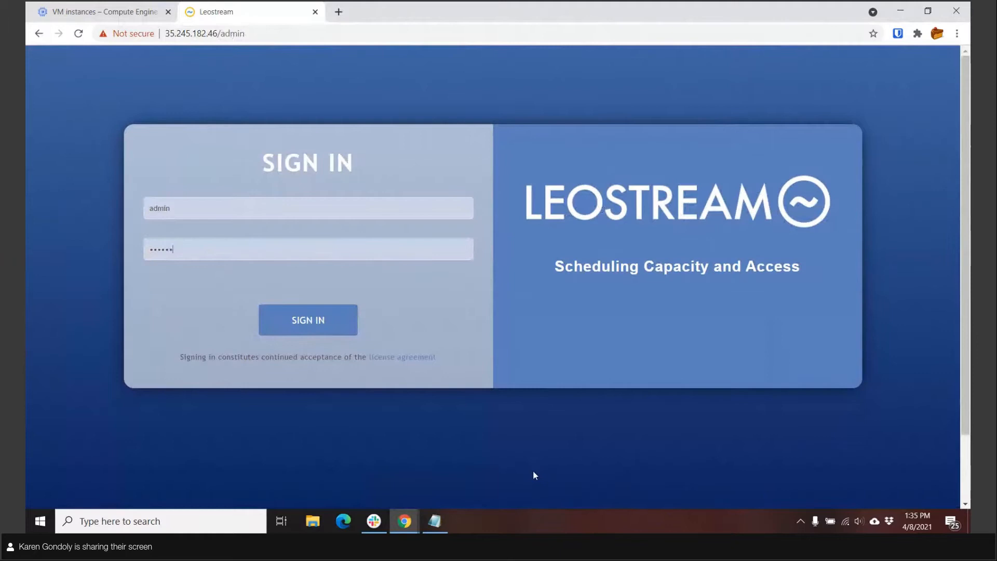
left_click(332, 321)
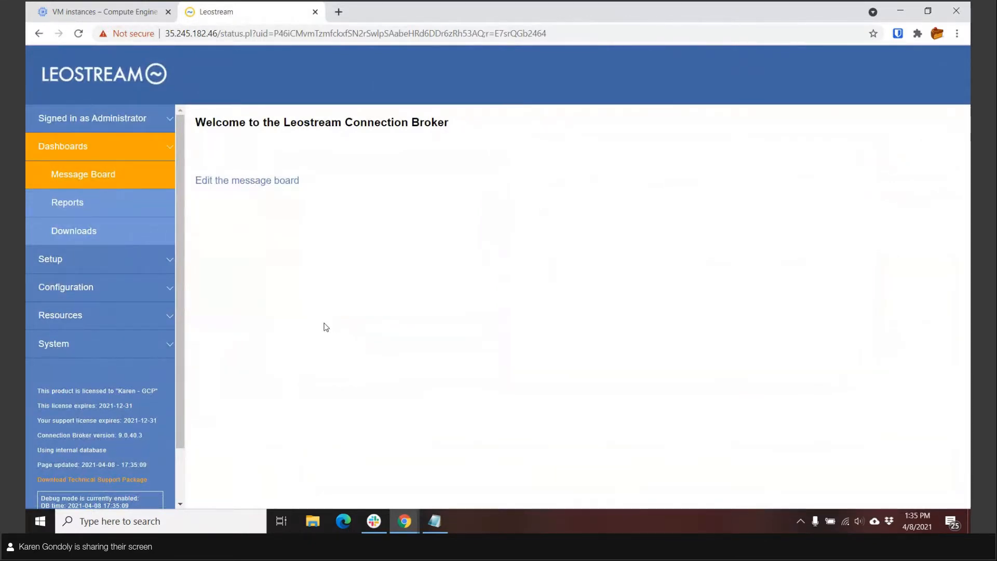
Examine the settings of the Google authentication server and of the US East center.
left_click(99, 270)
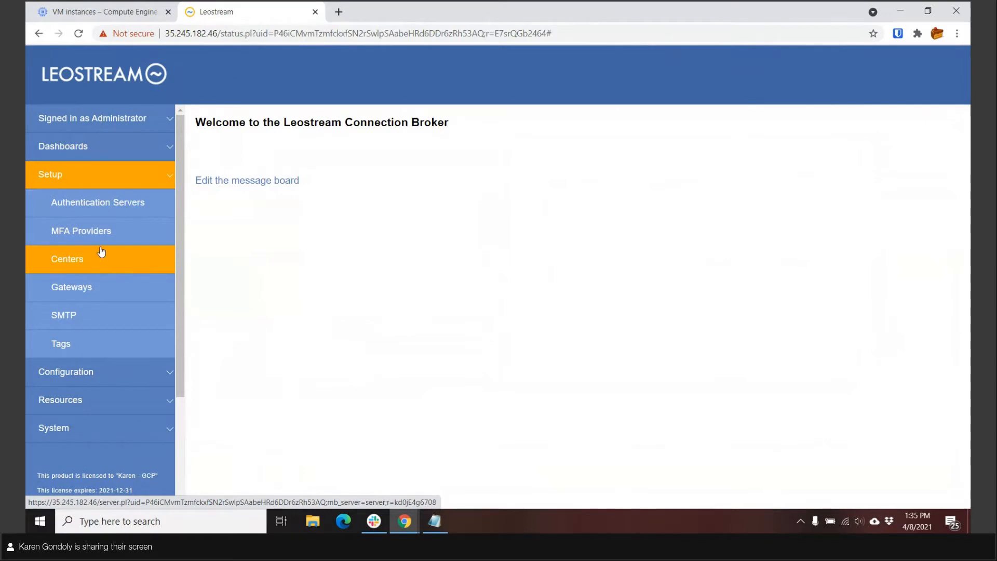
left_click(111, 205)
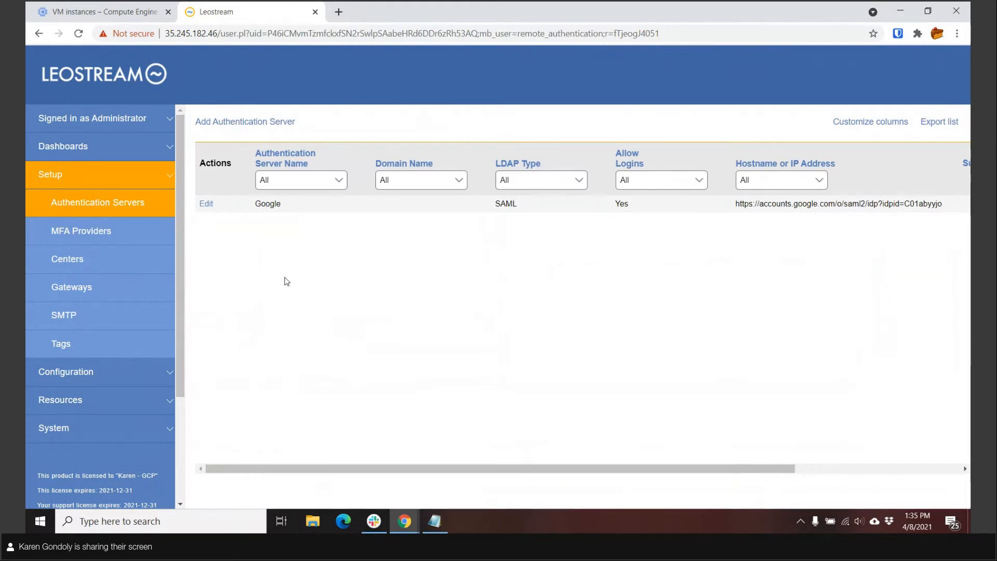
left_click(207, 204)
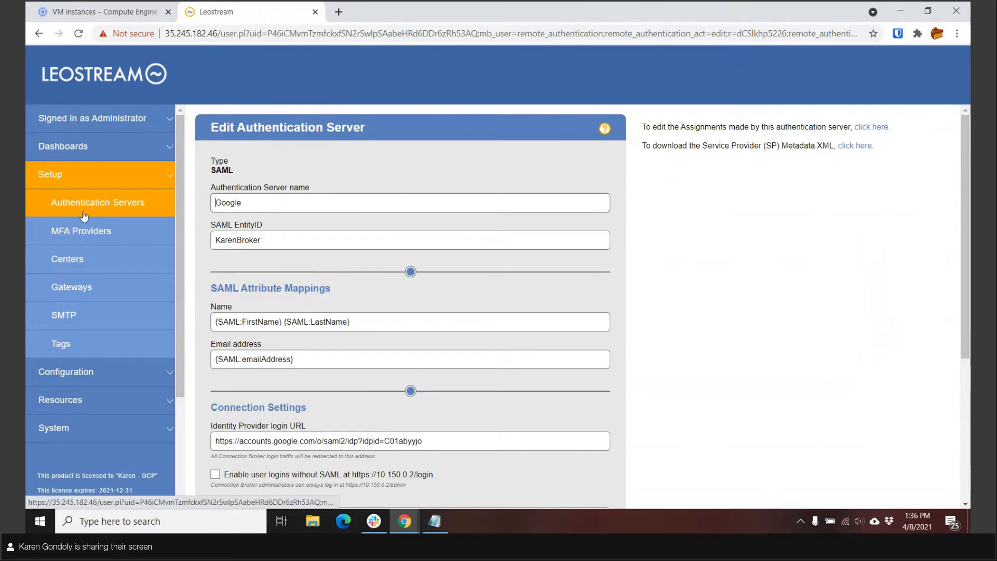
left_click(65, 261)
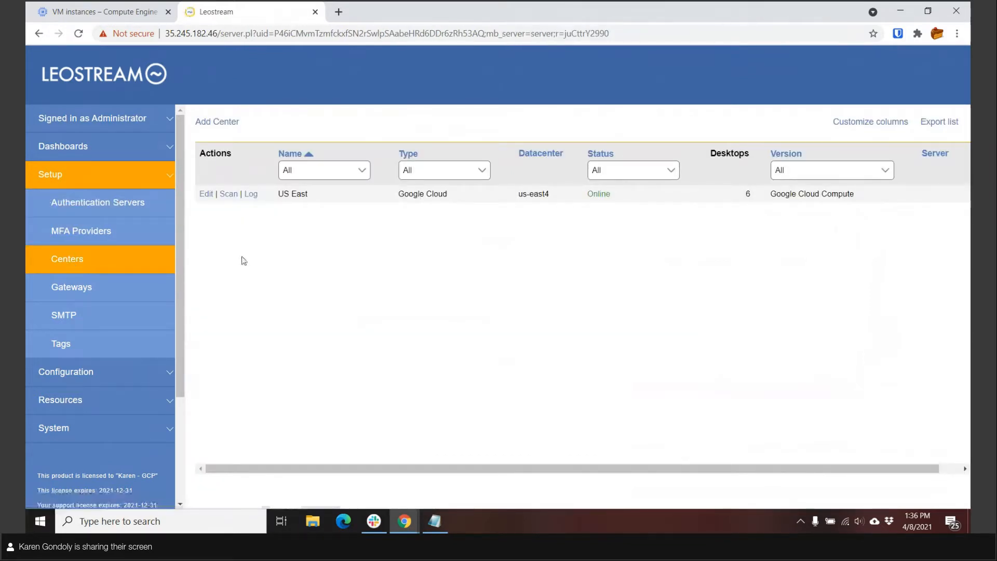
left_click(204, 194)
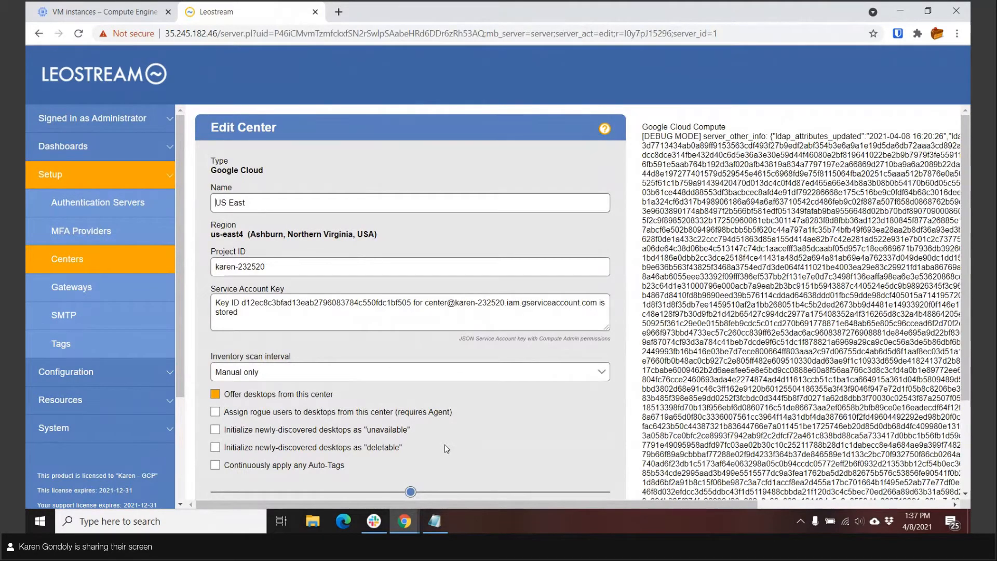
In the Schedule in GCP pool, set the stop time of the Thursday provisioning limit to 05:45 PM and save the pool.
left_click(78, 180)
left_click(78, 203)
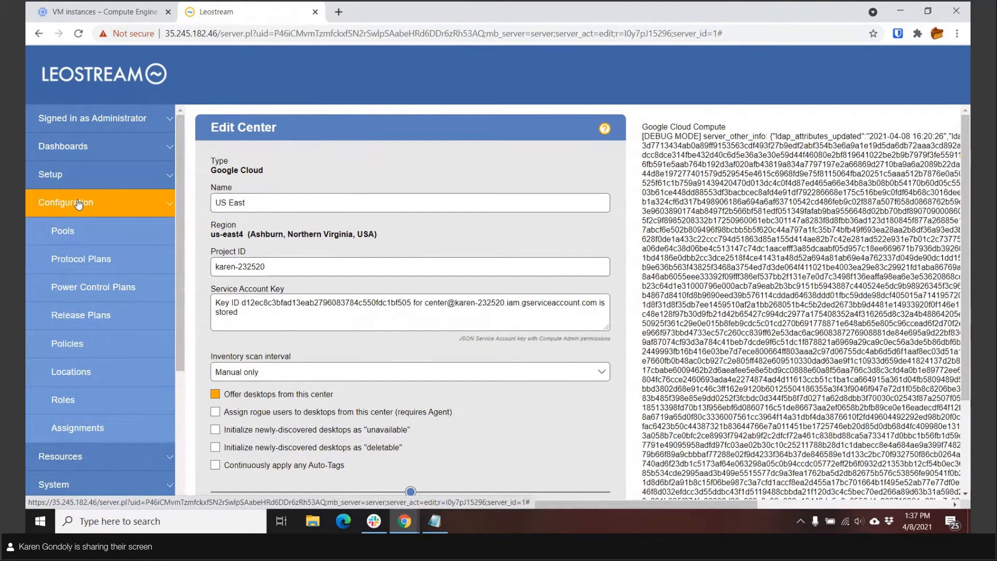
left_click(73, 238)
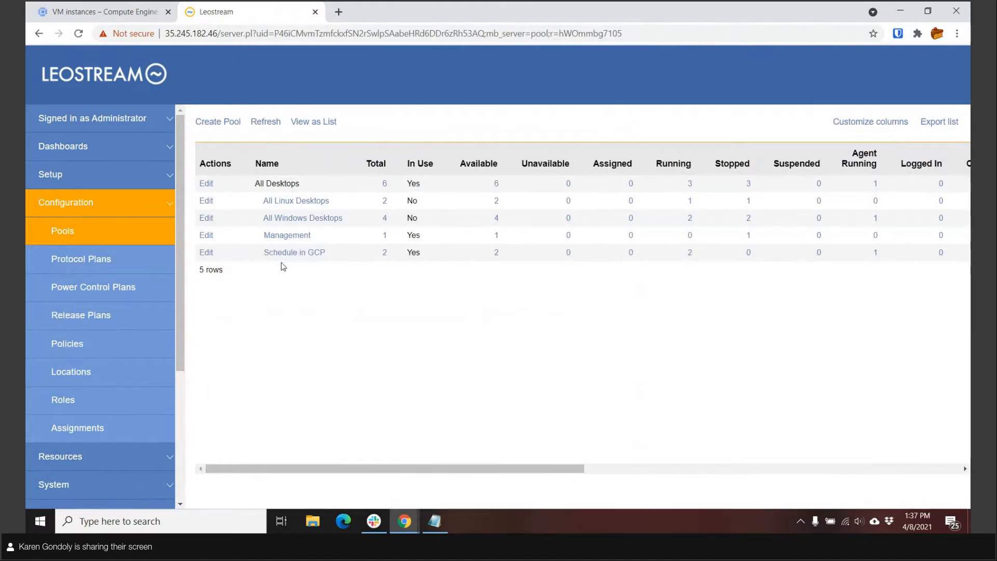
left_click(206, 252)
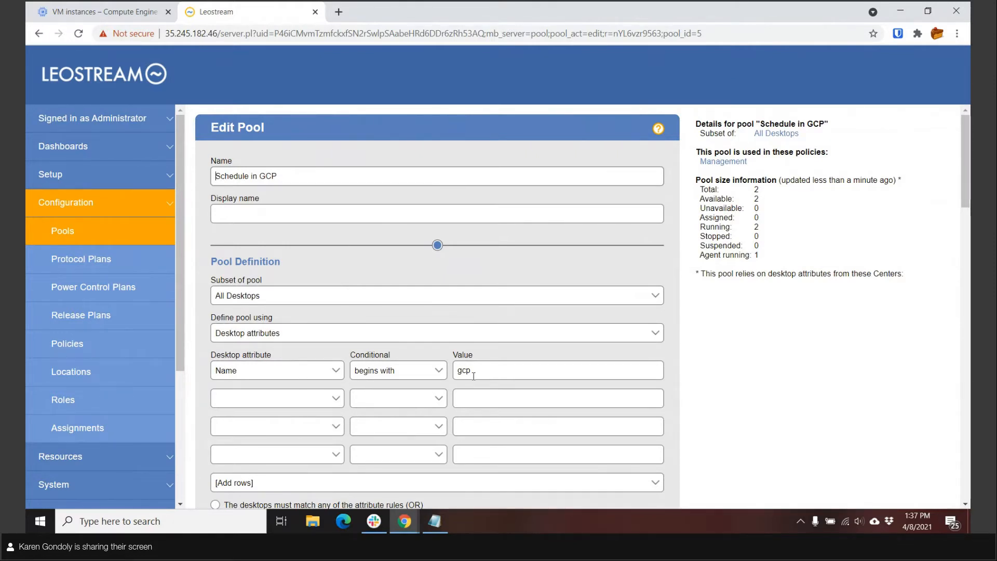
scroll(474, 376, "down", 7)
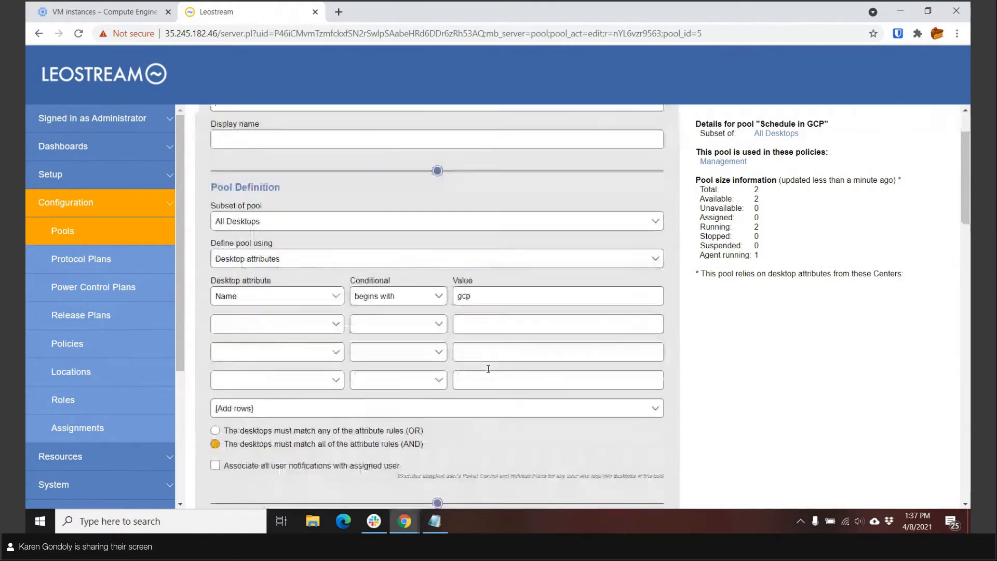
scroll(489, 368, "down", 8)
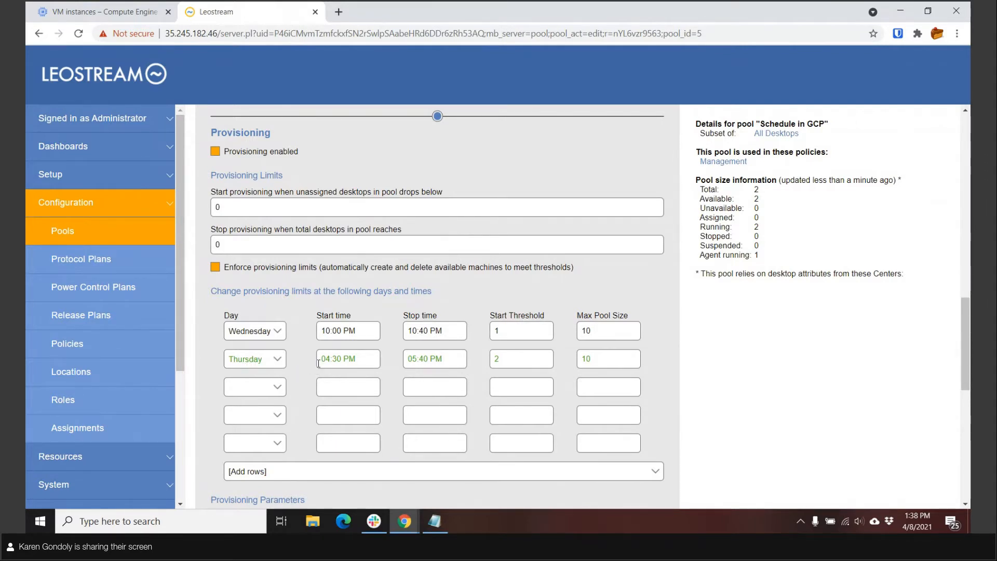
left_click(437, 360)
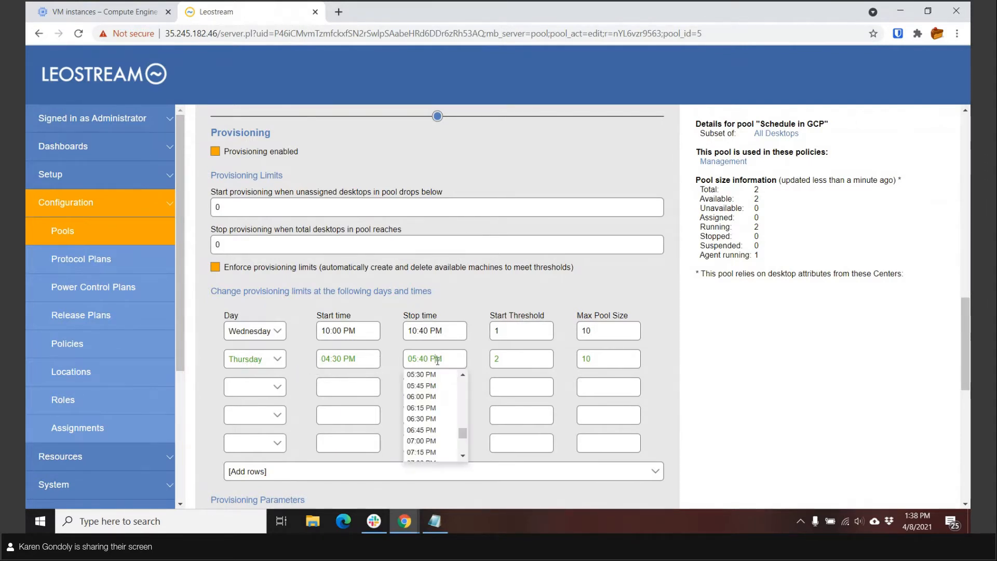
left_click(428, 386)
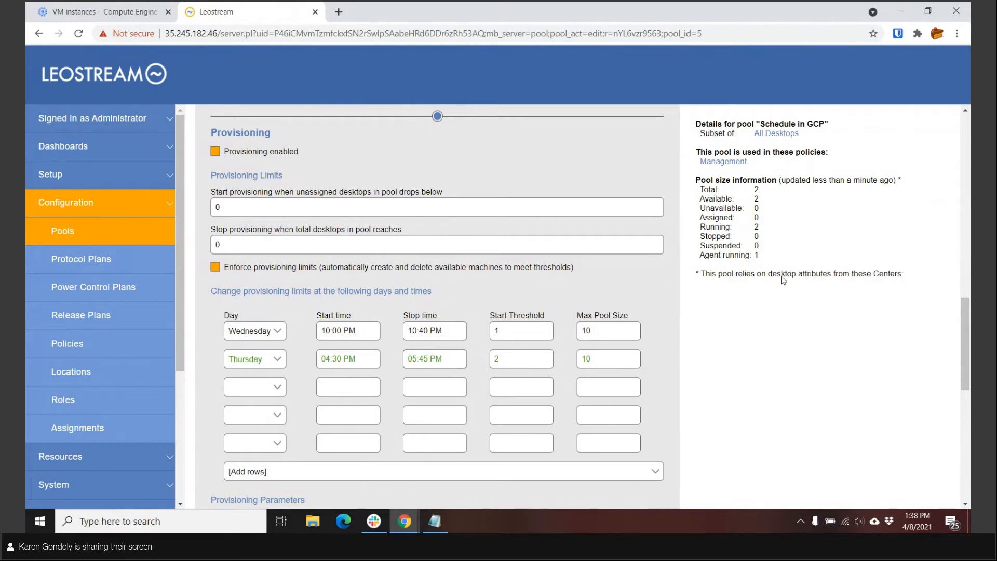
double_click(757, 189)
scroll(738, 368, "down", 10)
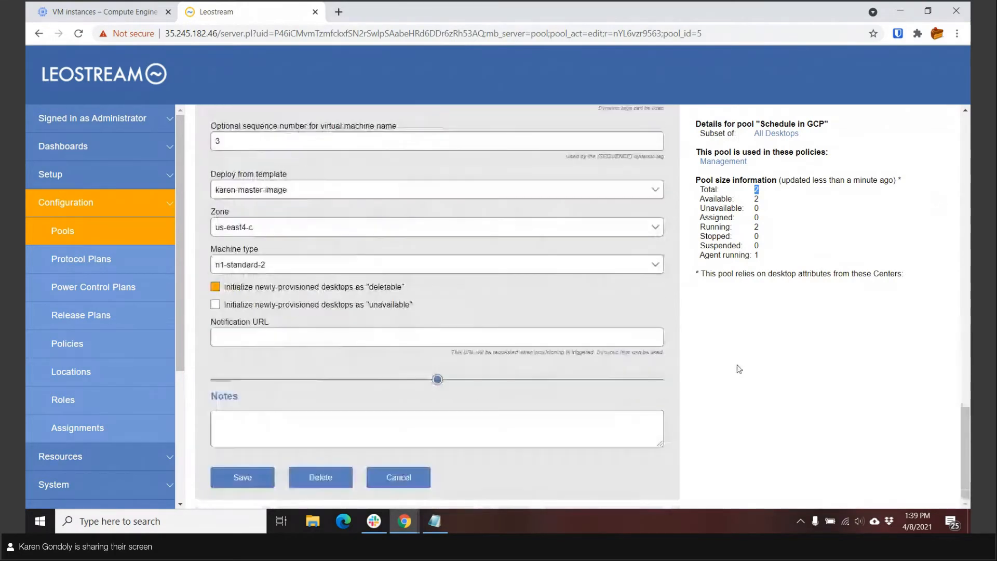
left_click(242, 477)
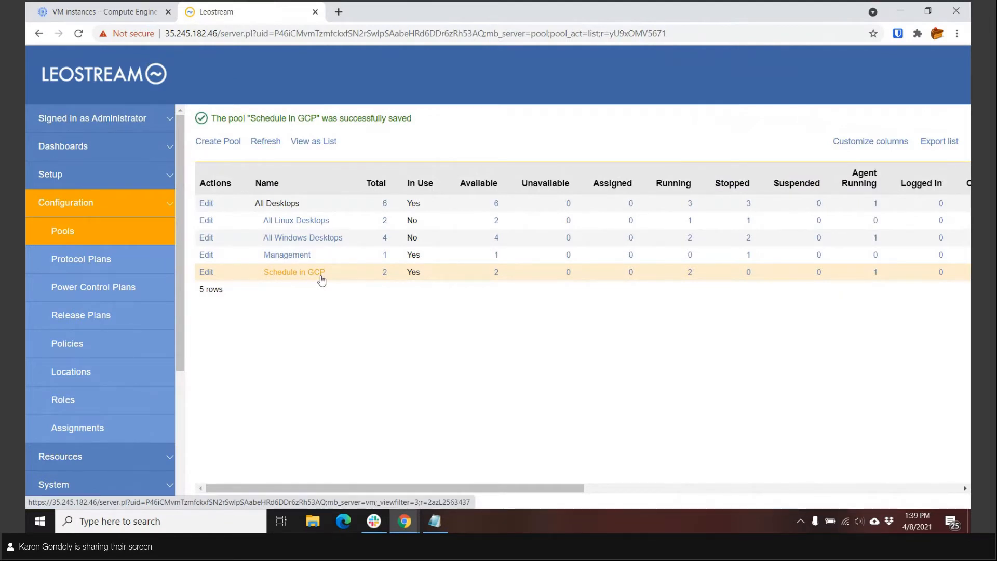
Examine the Management pool's definition and provisioning settings, and return to the list of pools.
left_click(207, 258)
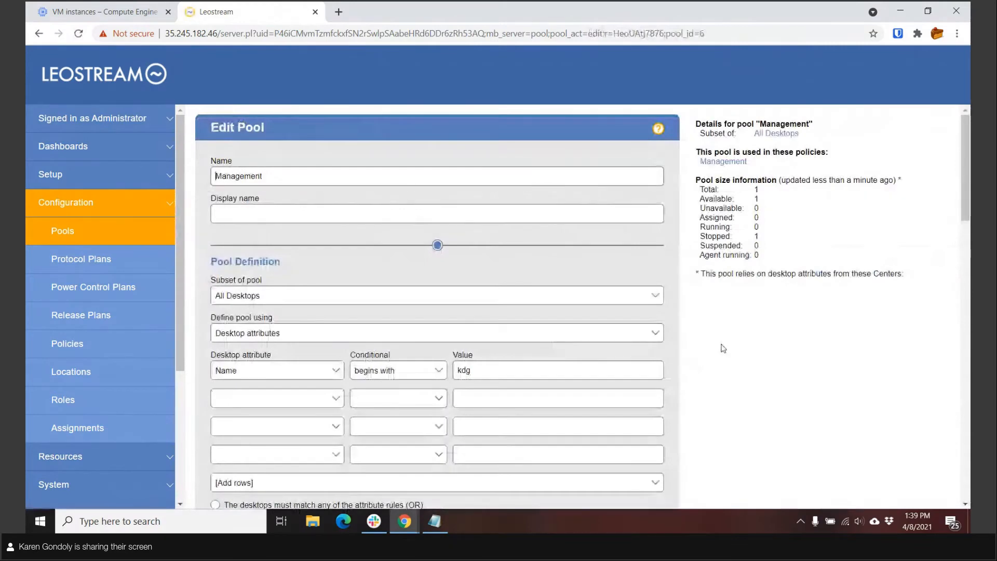
scroll(725, 349, "down", 2)
scroll(725, 349, "down", 12)
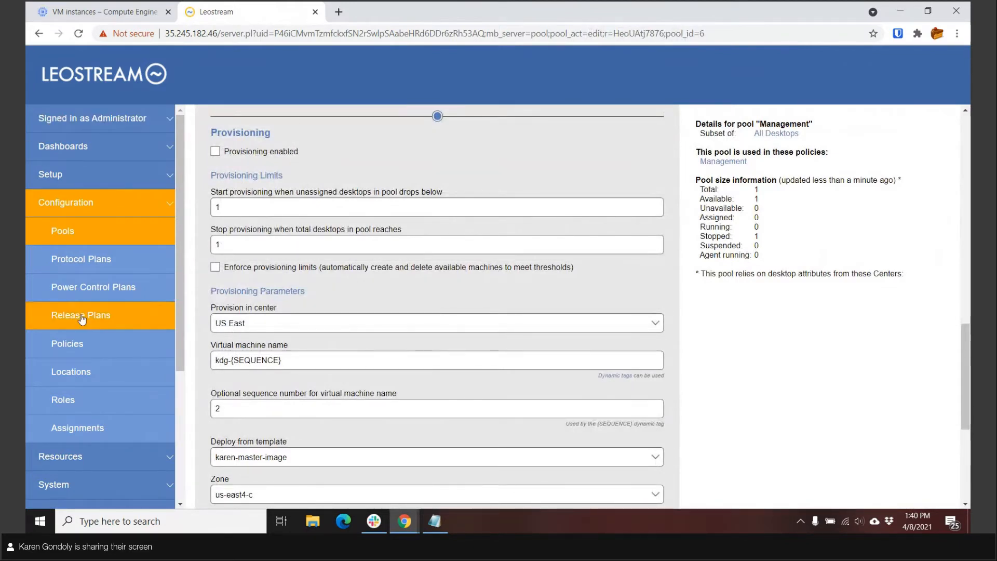
left_click(75, 238)
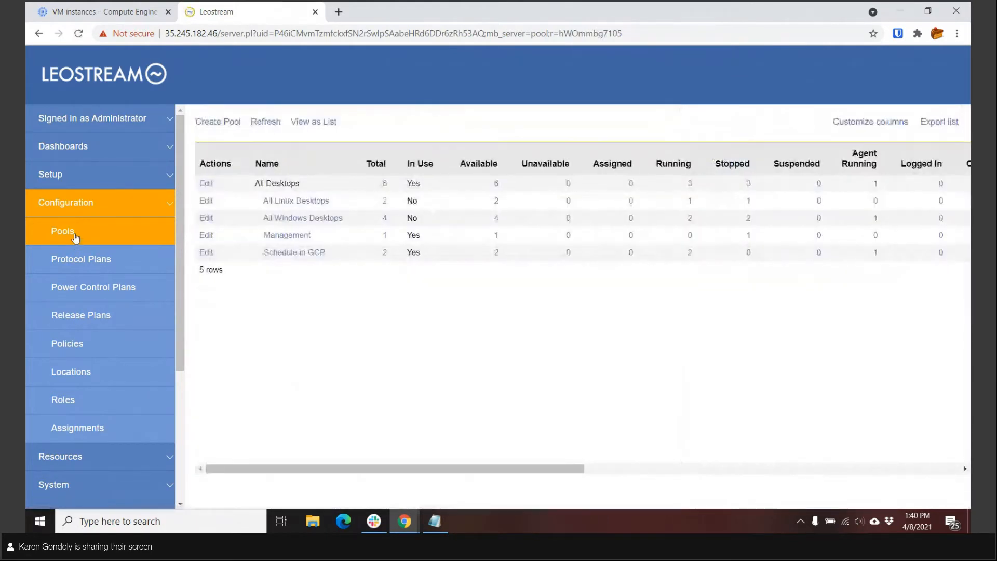
Examine the Shutdown on Logout power control plan and the Delete on Logout release plan.
left_click(89, 292)
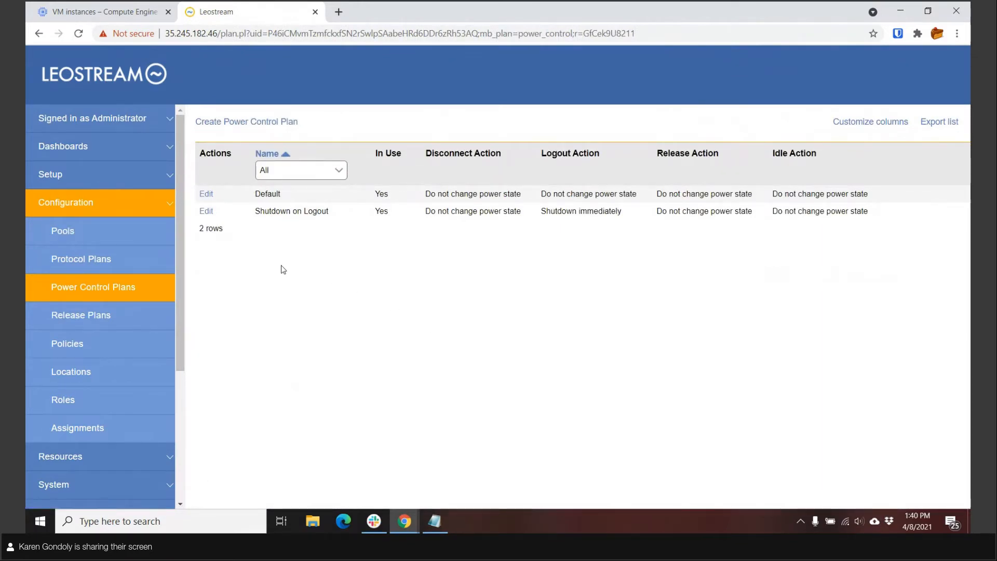
left_click(207, 211)
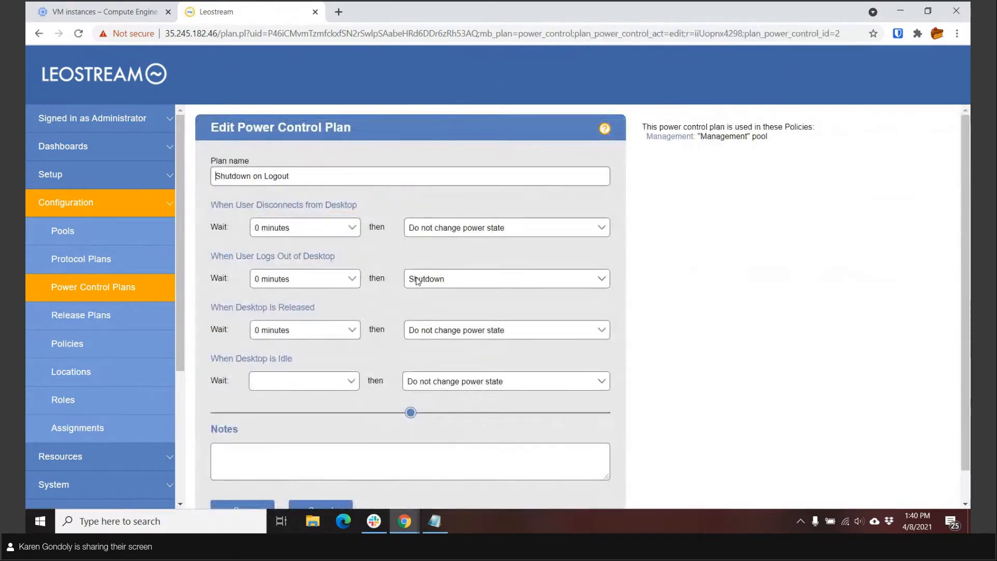
left_click(87, 316)
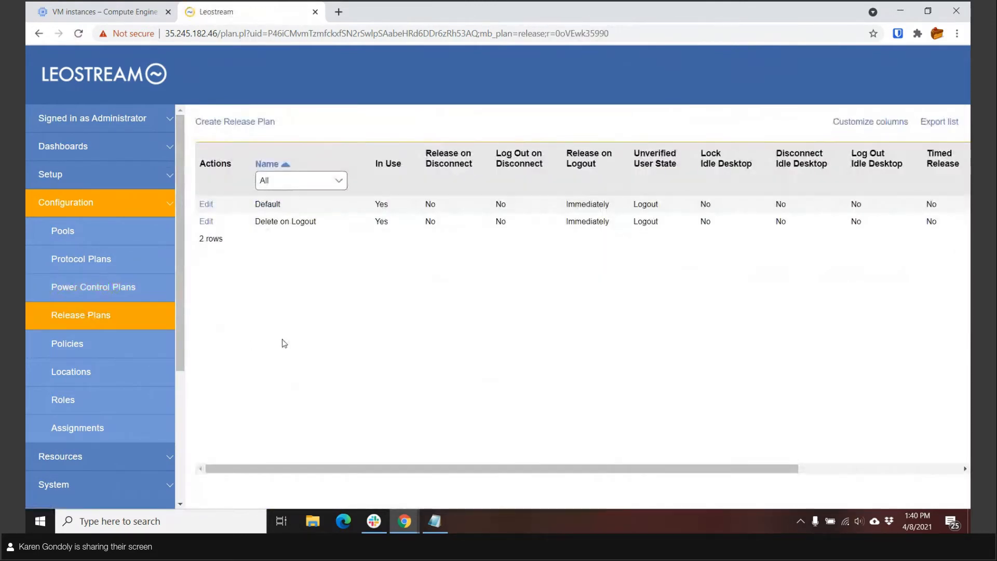
left_click(204, 222)
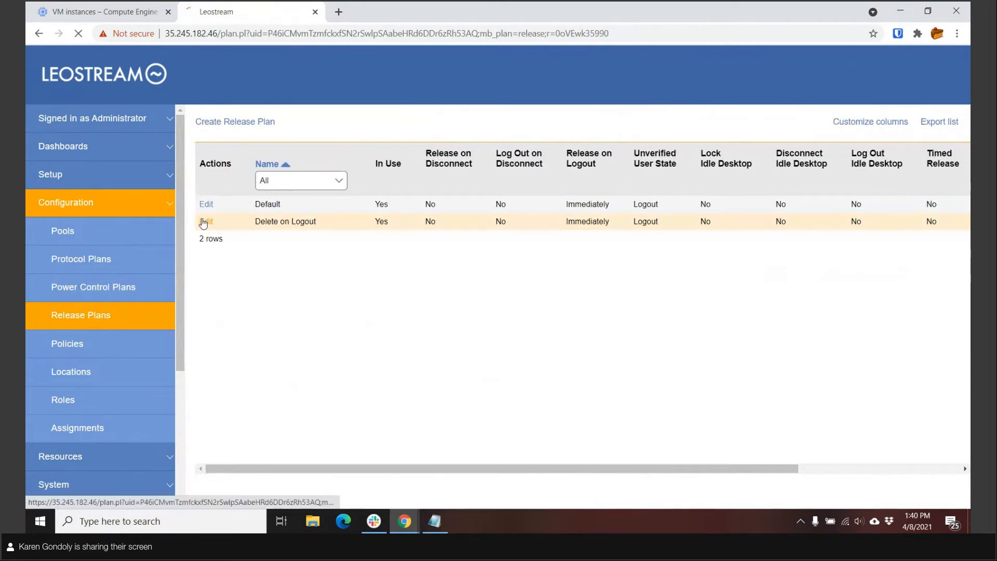
scroll(629, 335, "down", 1)
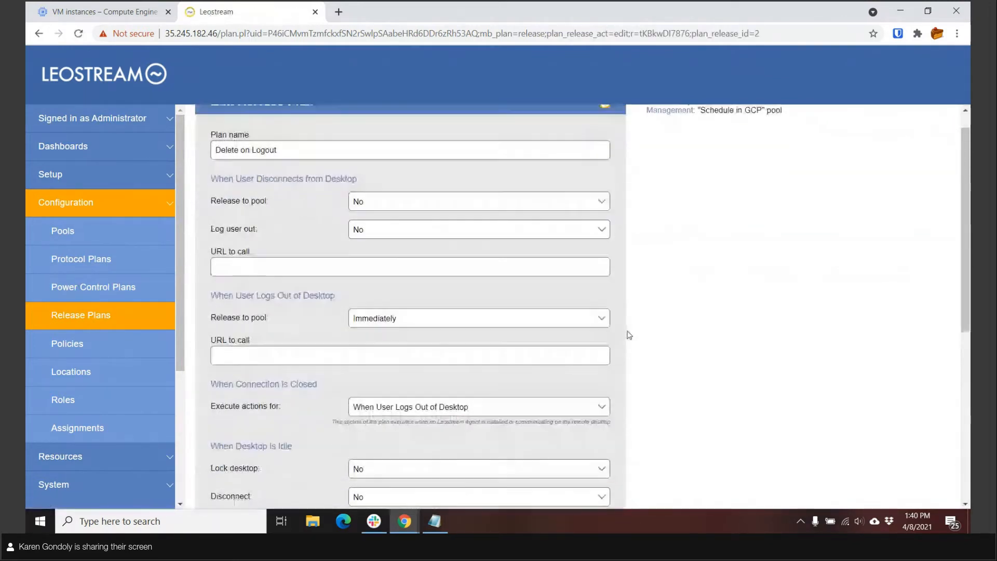
scroll(629, 335, "down", 6)
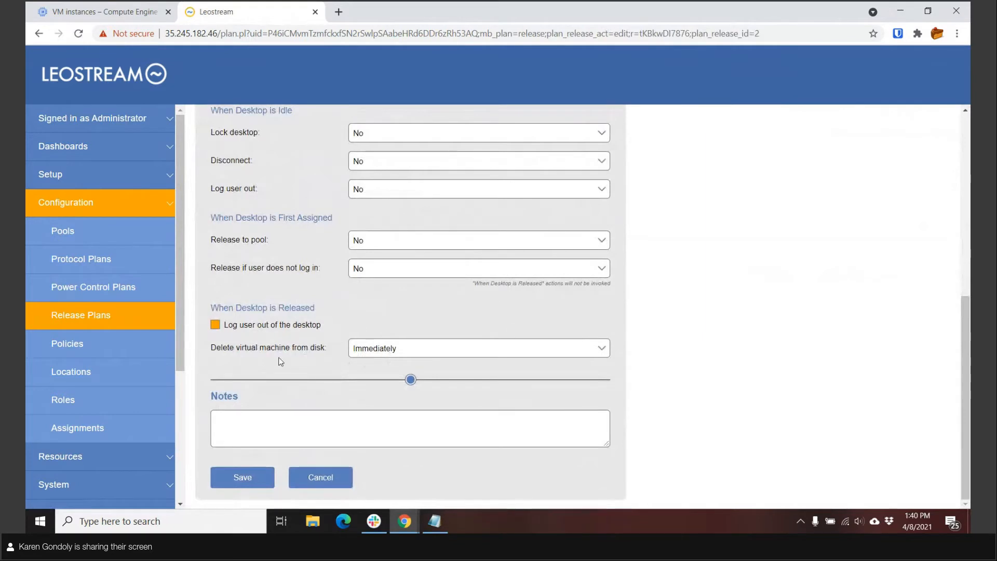
In the Management policy, enter Development as the third offer rule's attribute value for the Management pool and review the Schedule in GCP pool assignments.
left_click(57, 345)
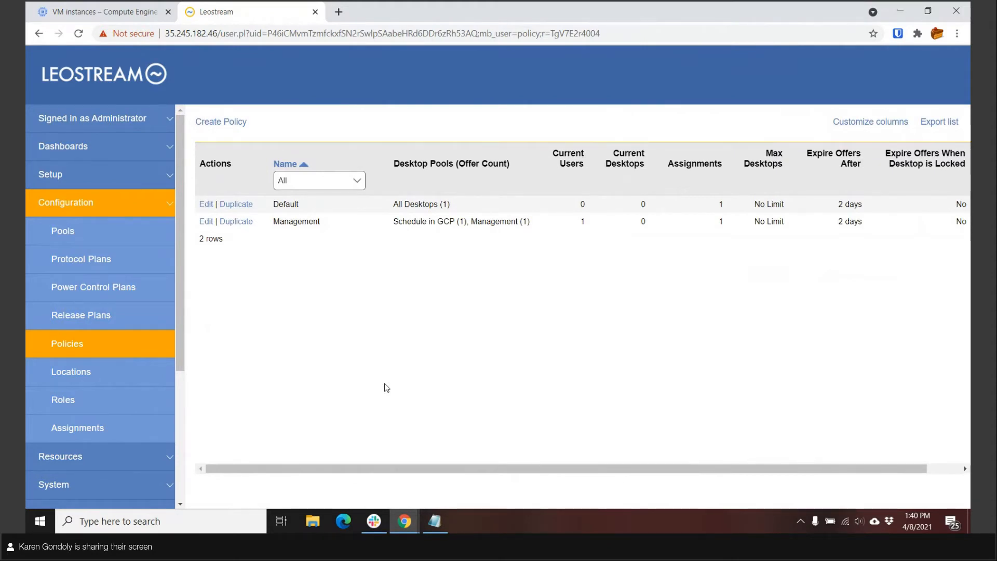
left_click(209, 223)
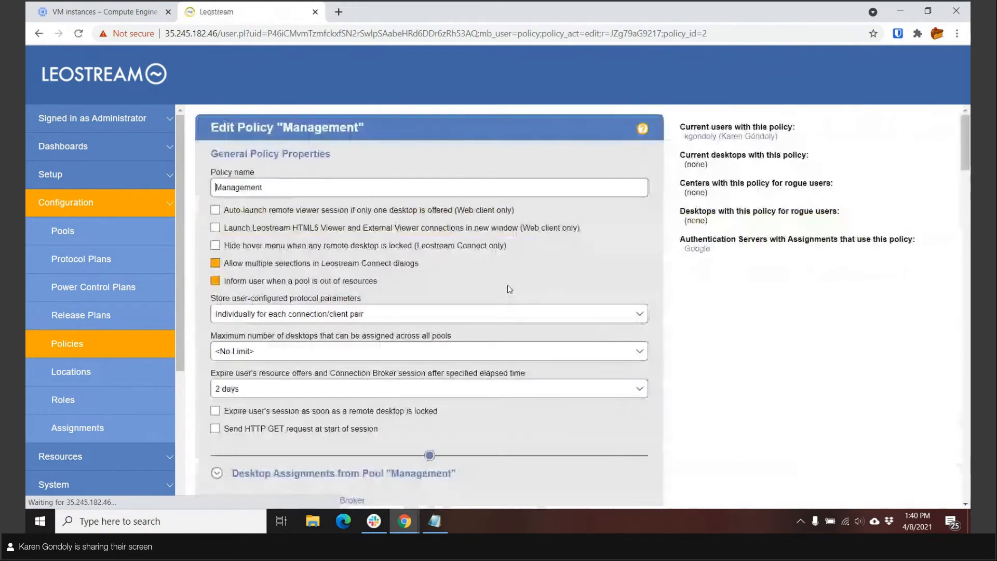
scroll(717, 331, "down", 1)
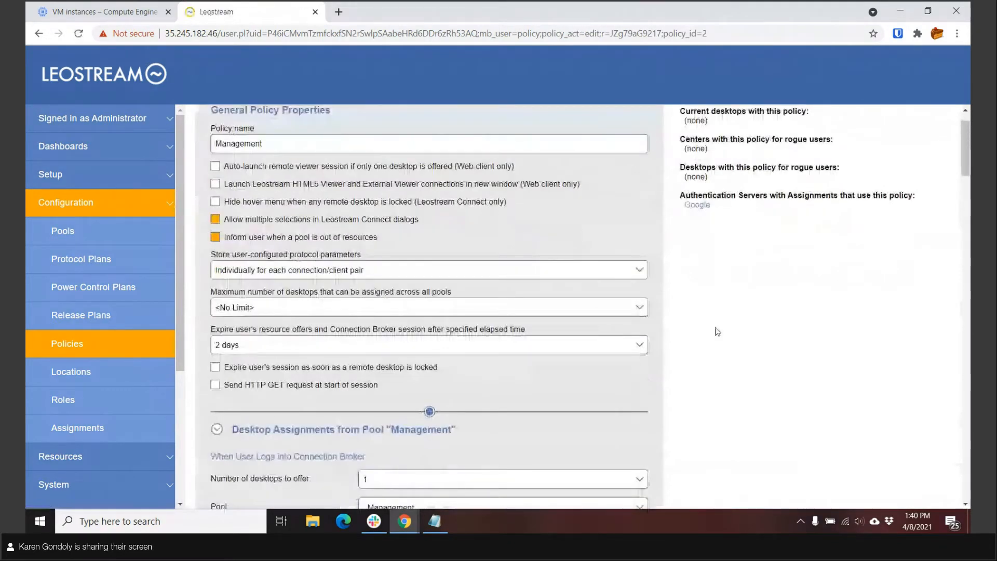
scroll(718, 331, "down", 5)
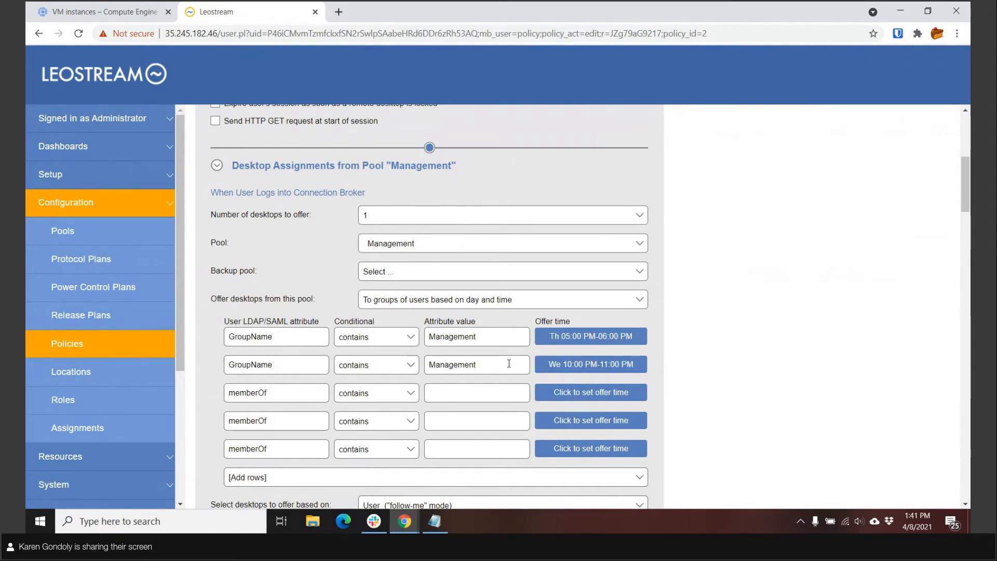
left_click(474, 393)
type("Development")
scroll(676, 317, "down", 2)
scroll(677, 317, "down", 10)
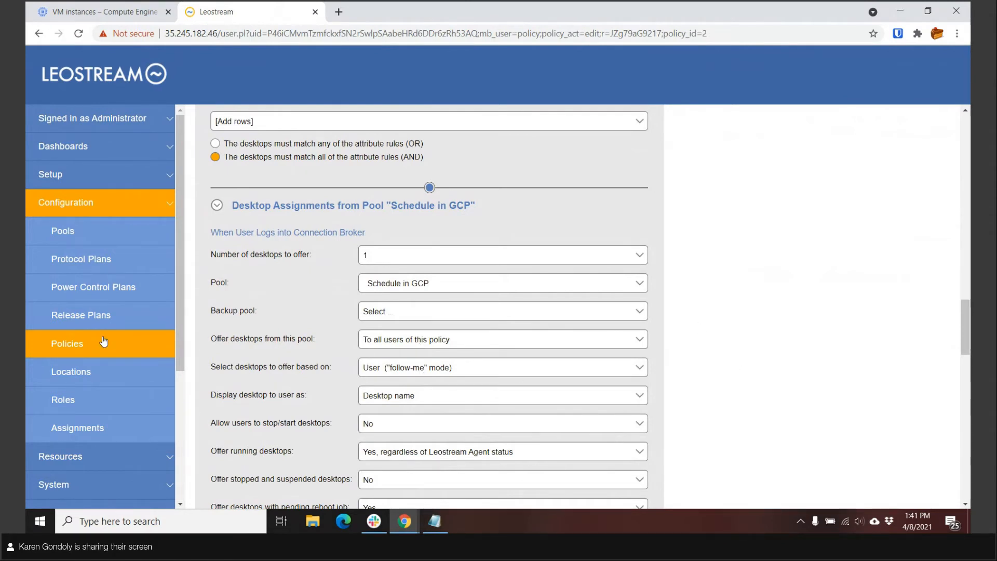
In the assignments for the Google authentication server, set the default policy to <None - prevent user login>.
left_click(76, 429)
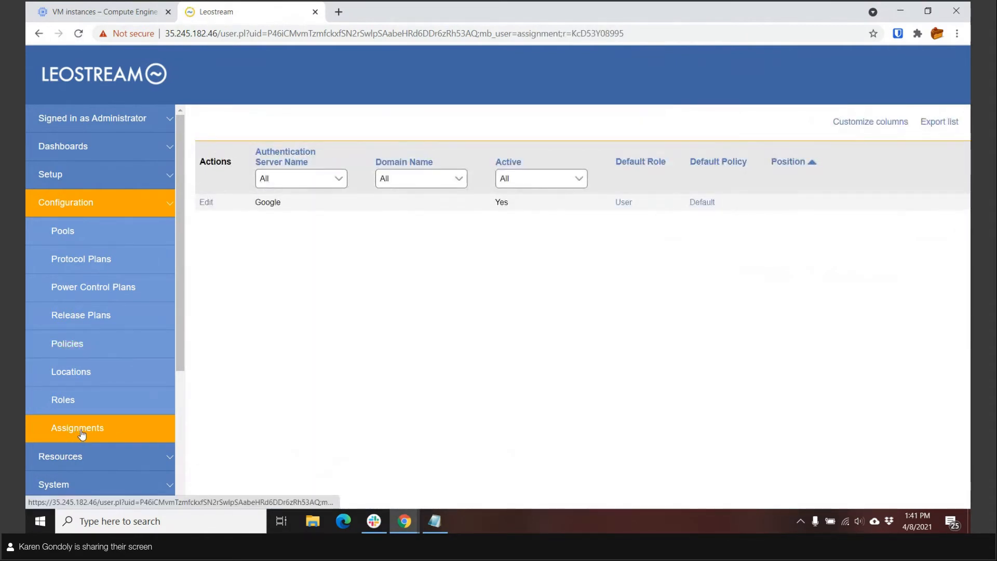
left_click(207, 203)
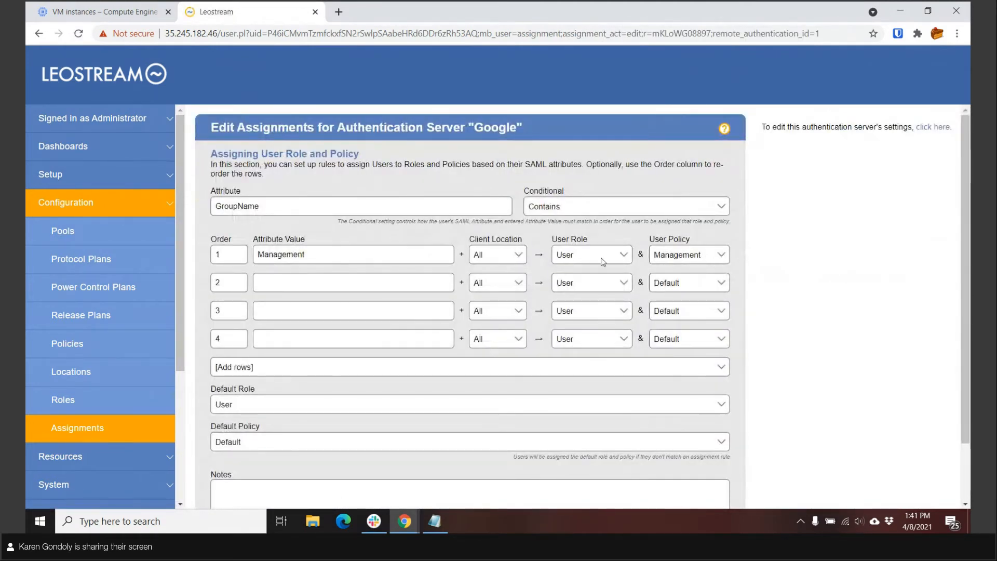
double_click(243, 207)
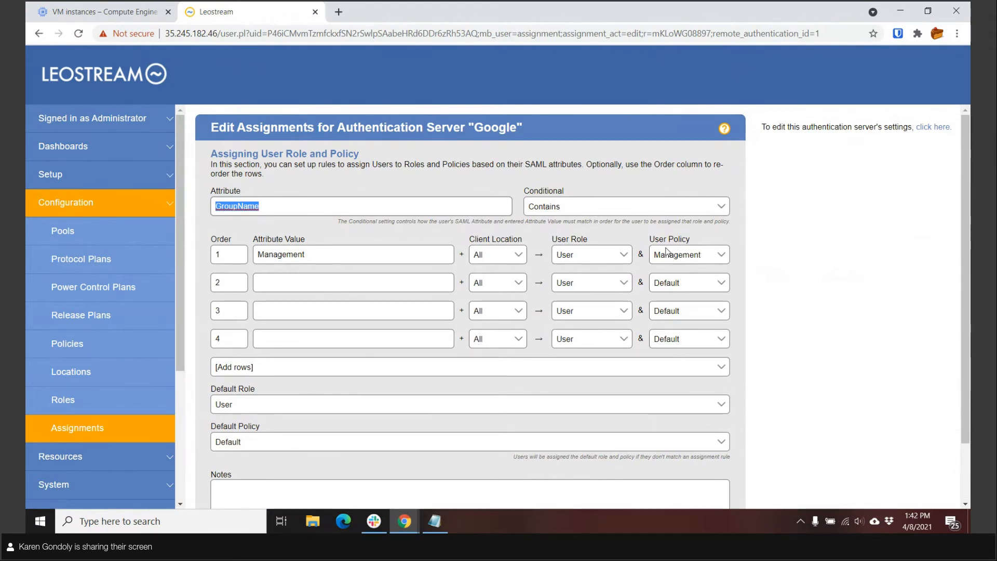
left_click(266, 444)
left_click(246, 474)
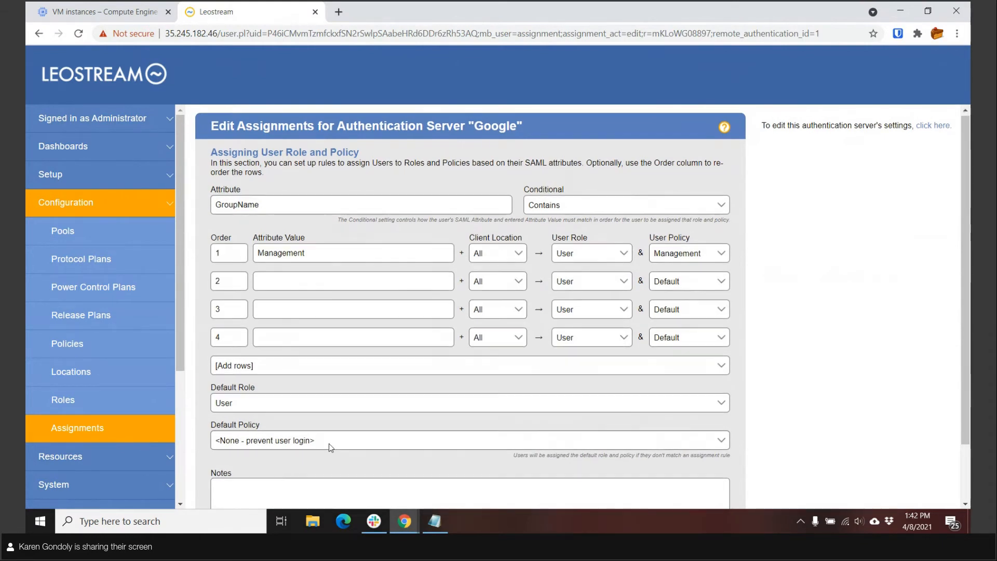
Save the assignments for the Google authentication server.
scroll(329, 446, "down", 2)
left_click(246, 479)
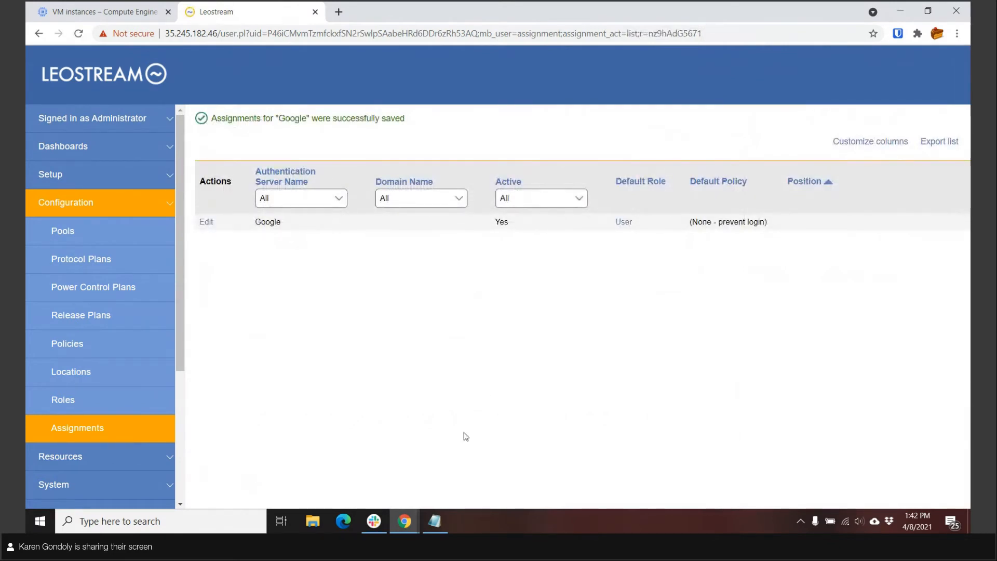
left_click(958, 35)
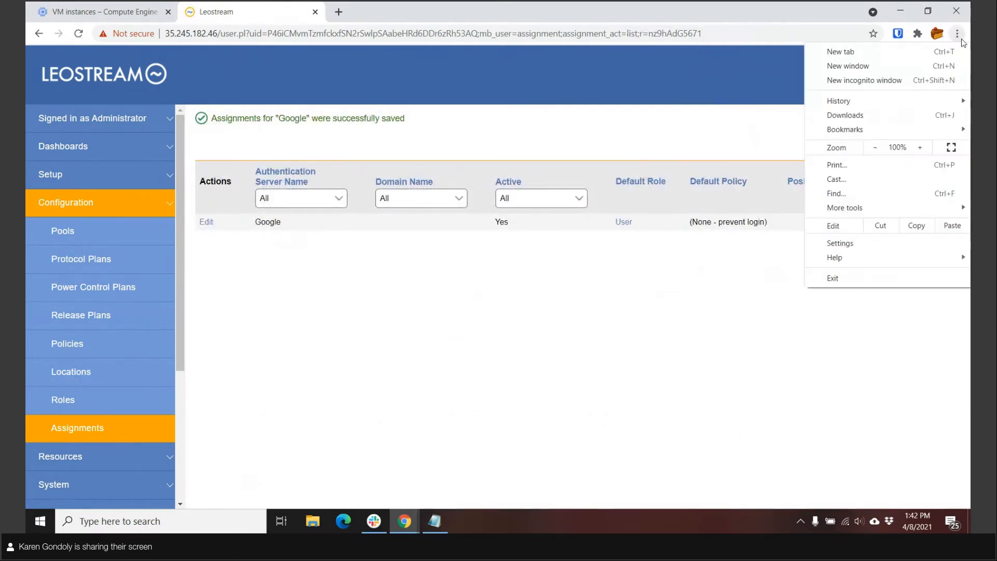
left_click(881, 82)
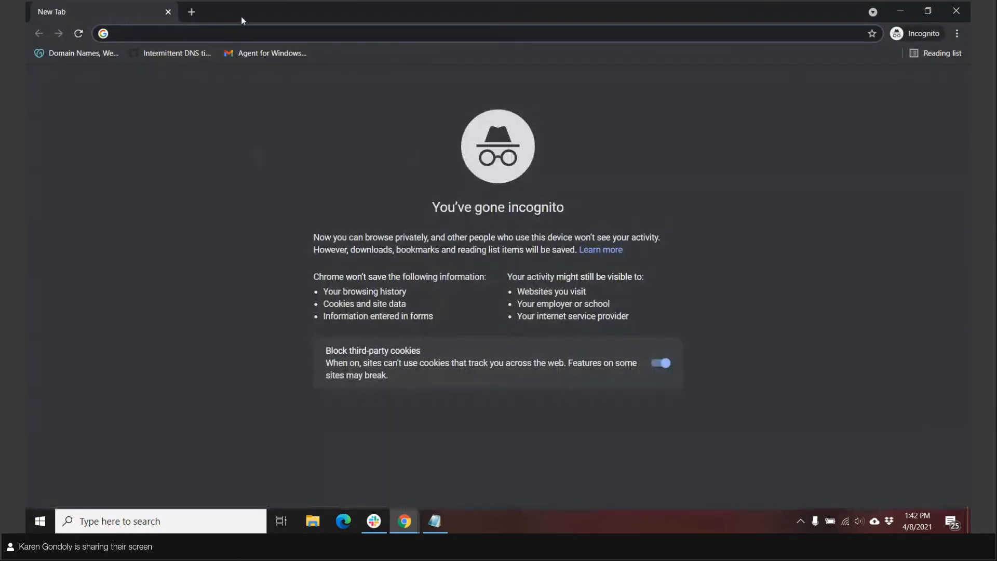
left_click_drag(241, 17, 245, 95)
left_click(182, 53)
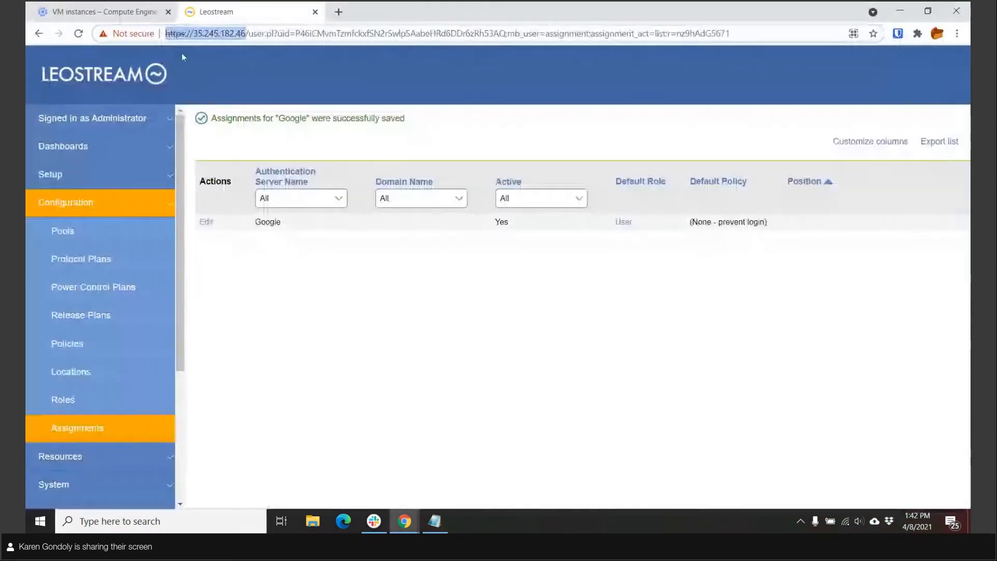
left_click(404, 521)
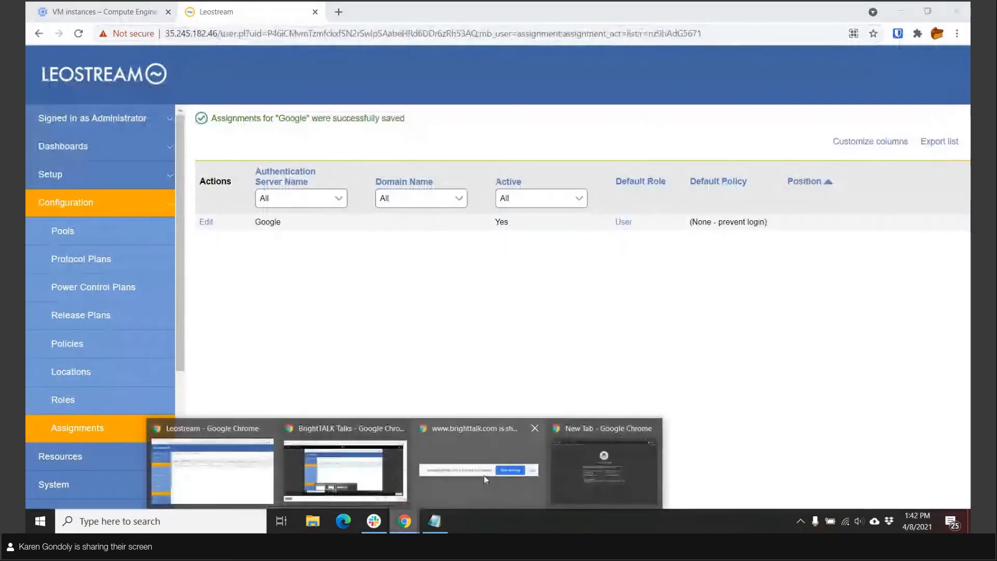
left_click(603, 488)
double_click(395, 97)
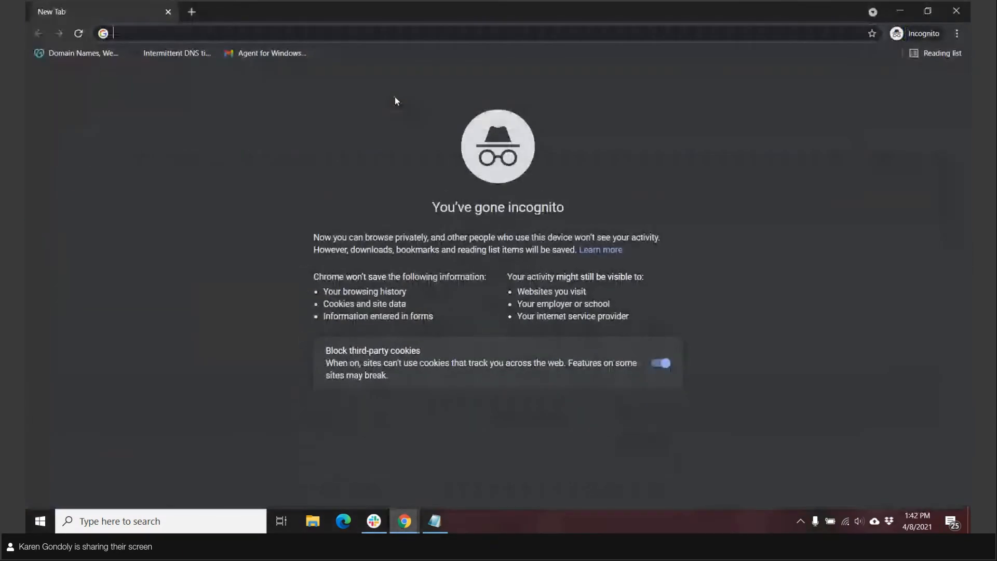
type("https://35.245.182.46/")
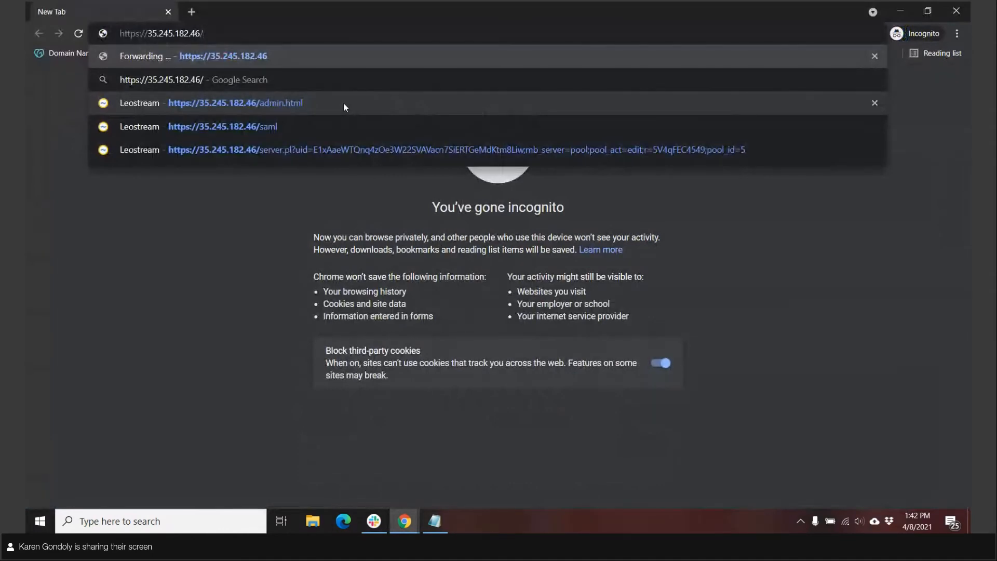
key("Return")
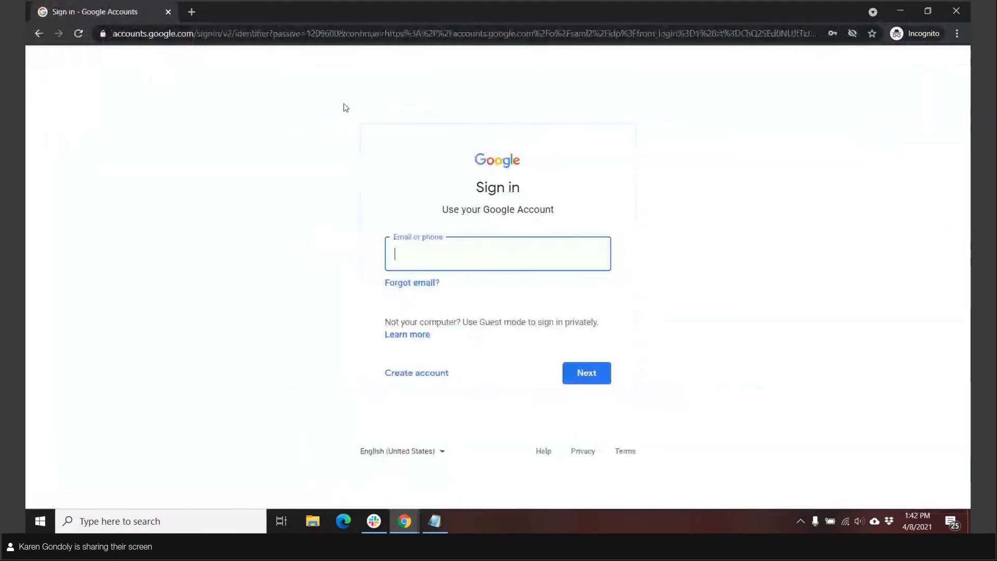
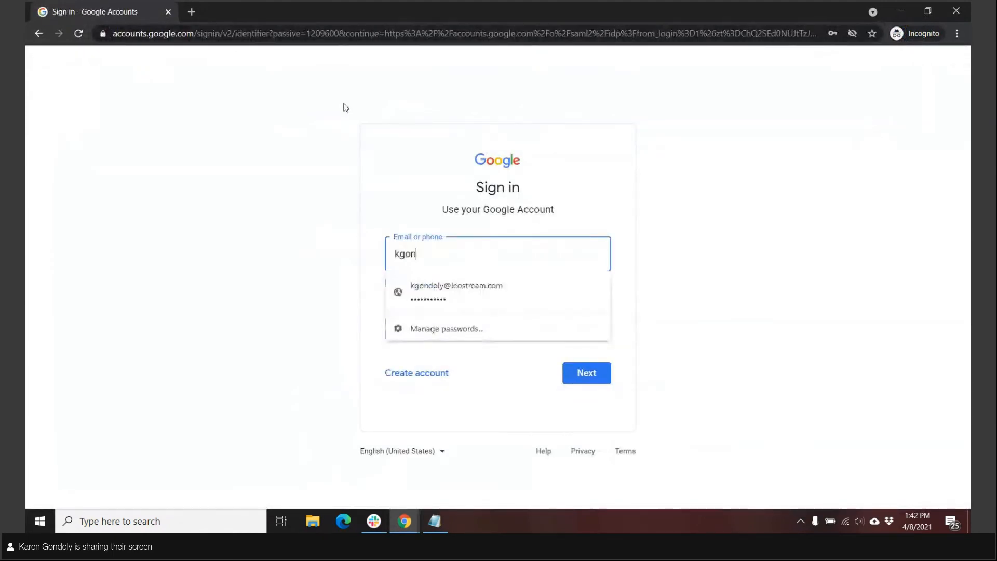
Enter the account's e-mail address and password on the Google sign-in page.
left_click(414, 293)
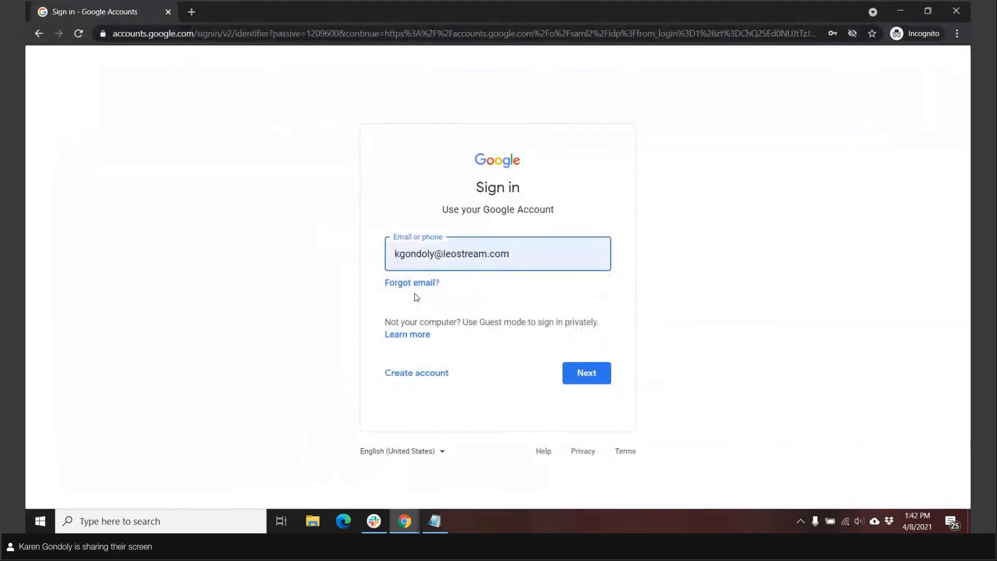
left_click(586, 373)
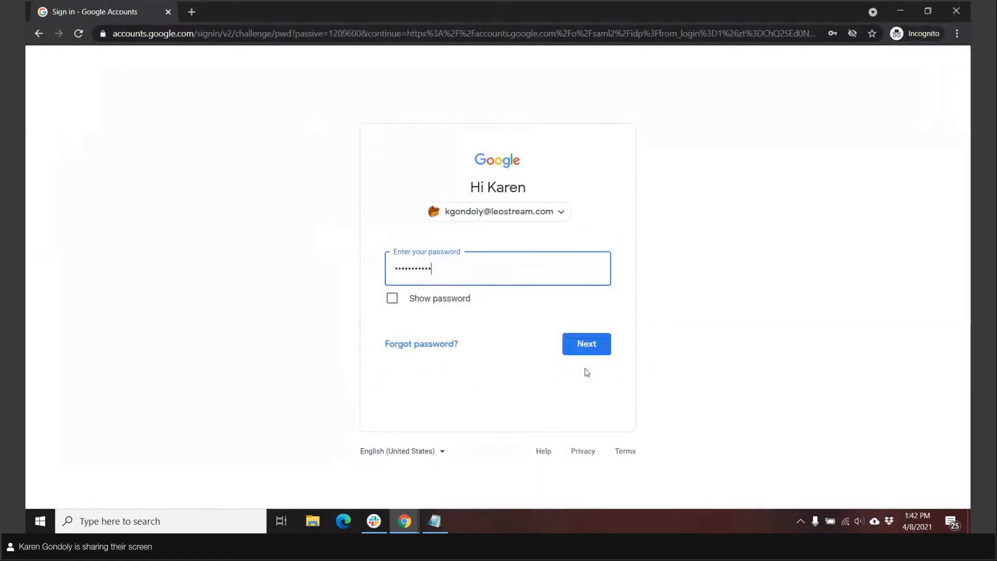
left_click(608, 342)
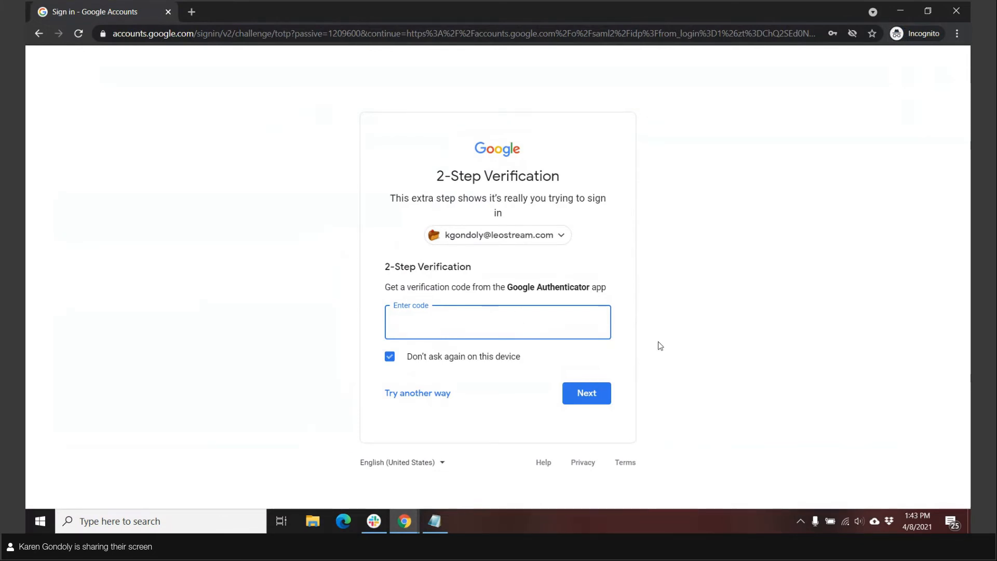
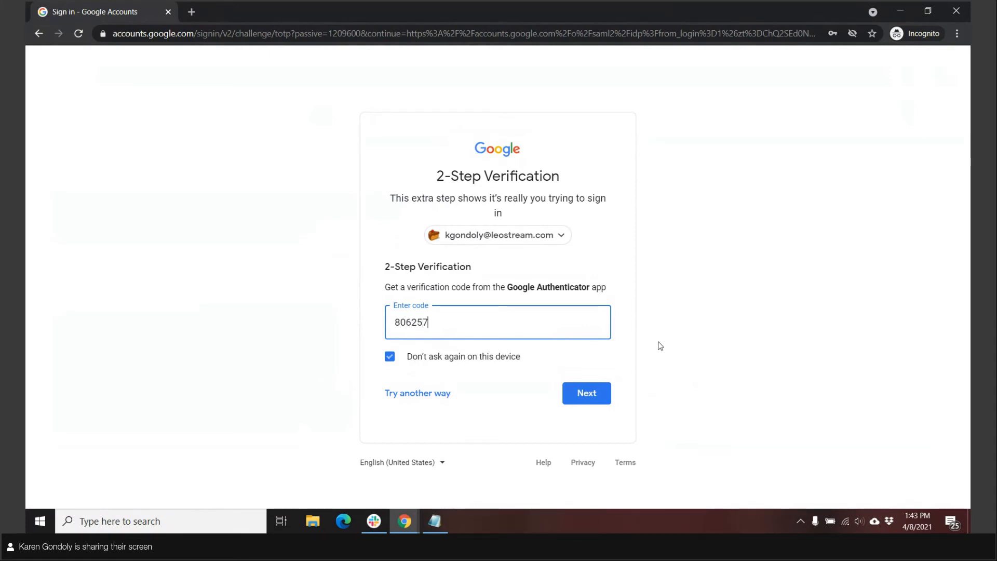
Enter the authenticator verification code to complete 2-Step Verification and log in to the Connection Broker.
left_click(508, 362)
left_click(586, 393)
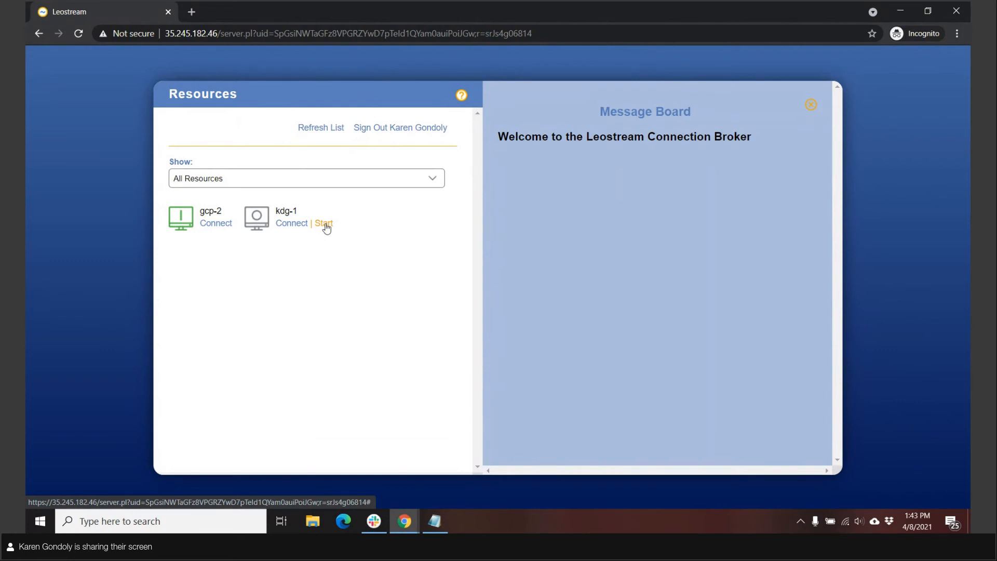
Start the kdg-1 desktop and refresh the VM instances list in Google Cloud Platform to check its status.
left_click(290, 235)
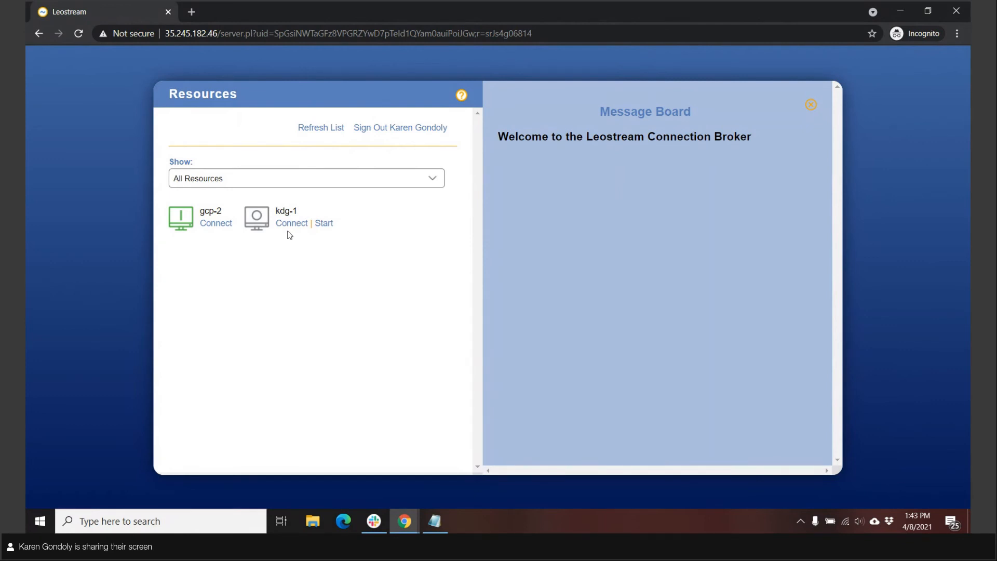
left_click(325, 225)
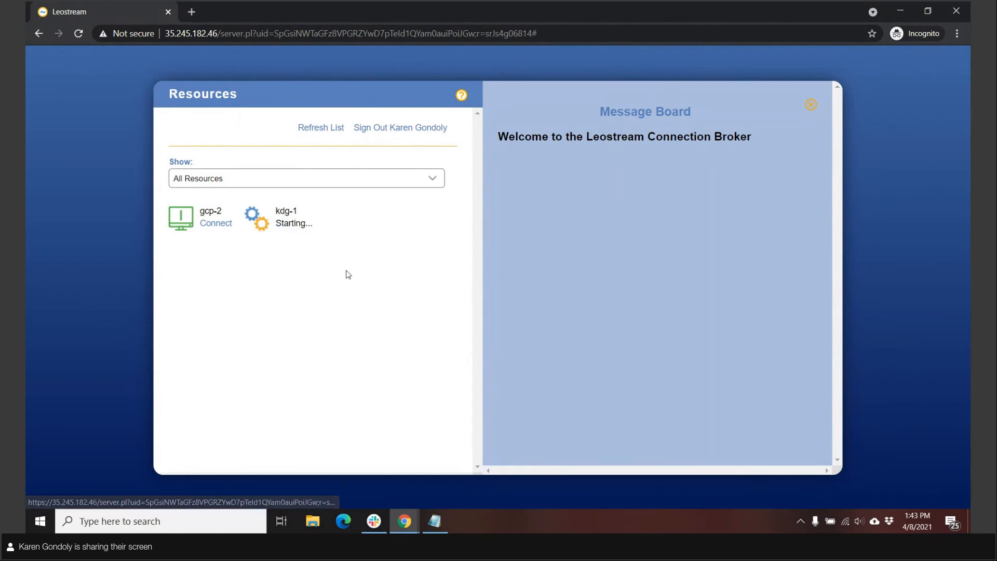
mouse_move(407, 520)
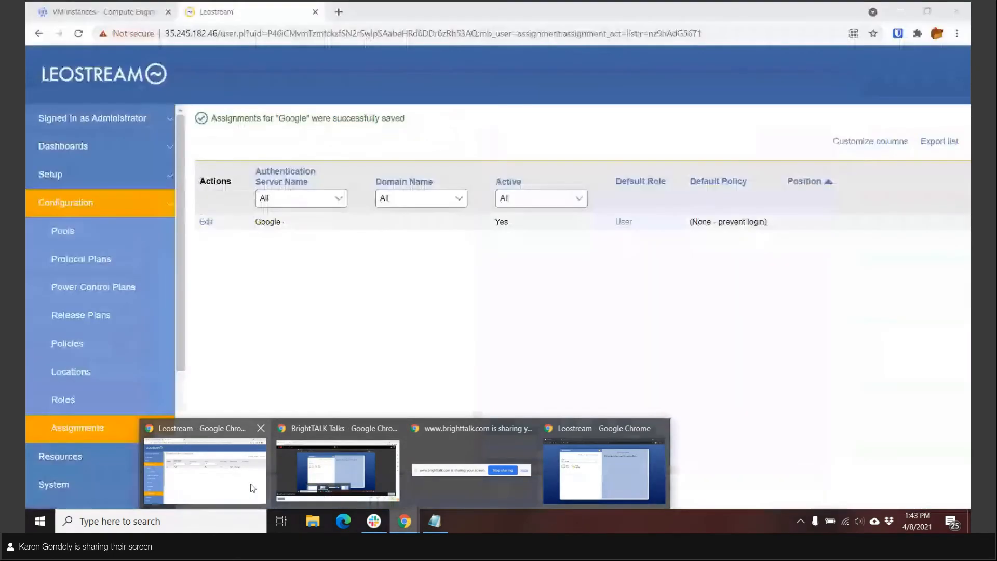
left_click(253, 489)
left_click(109, 11)
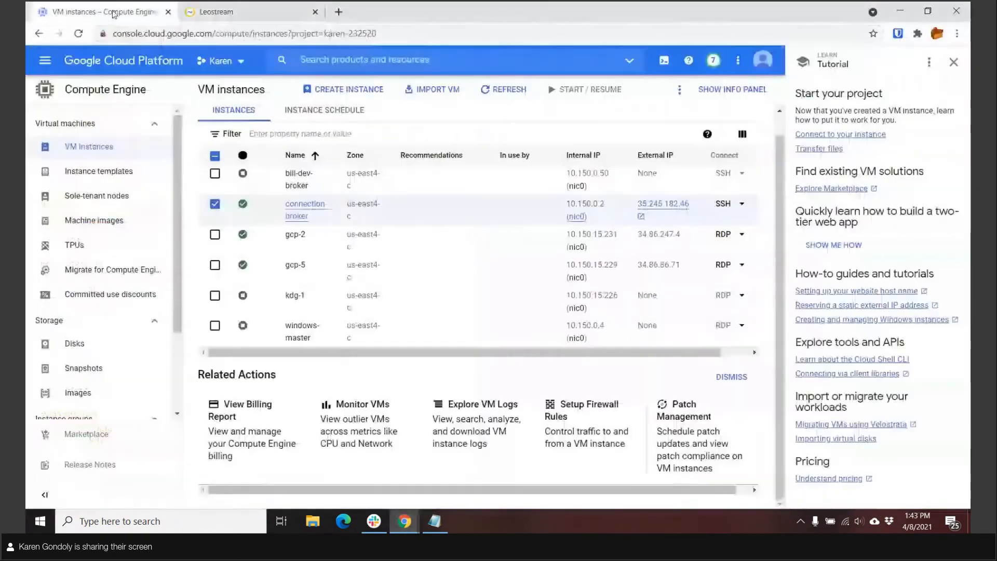
left_click(503, 89)
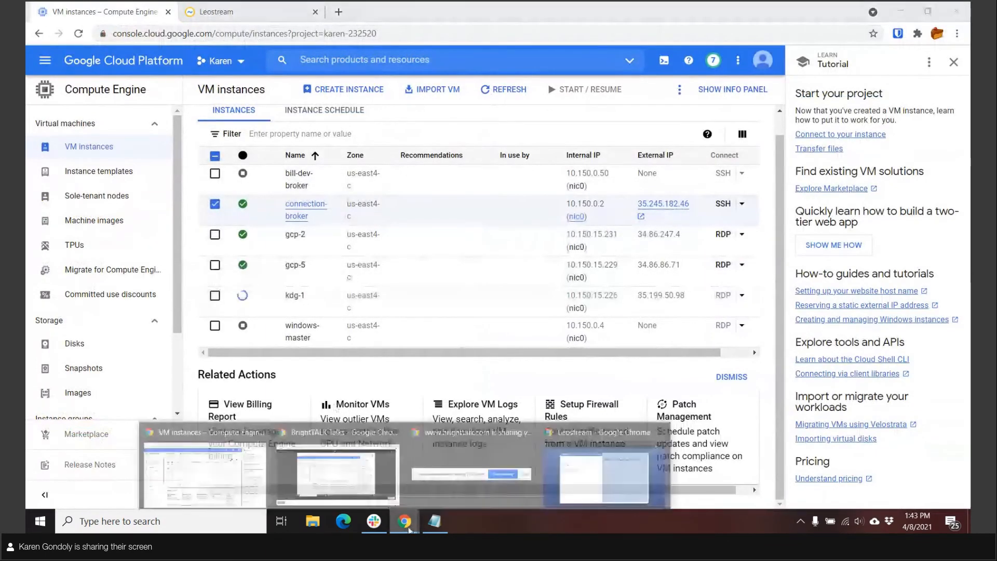
From the user's Resources page, connect to gcp-2, keeping the downloaded leostream (2).rdp file and accepting the unknown publisher.
left_click(489, 470)
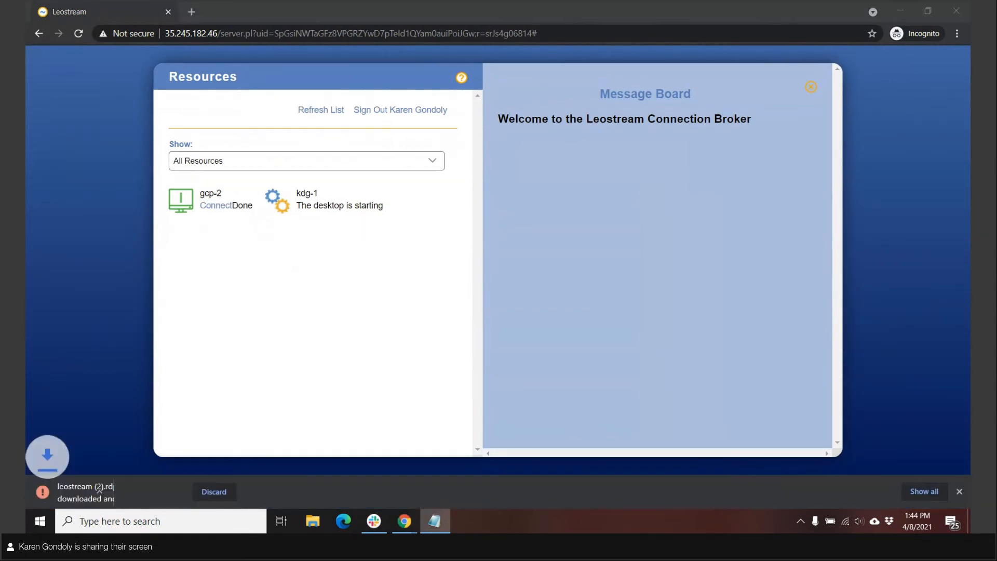
left_click(256, 488)
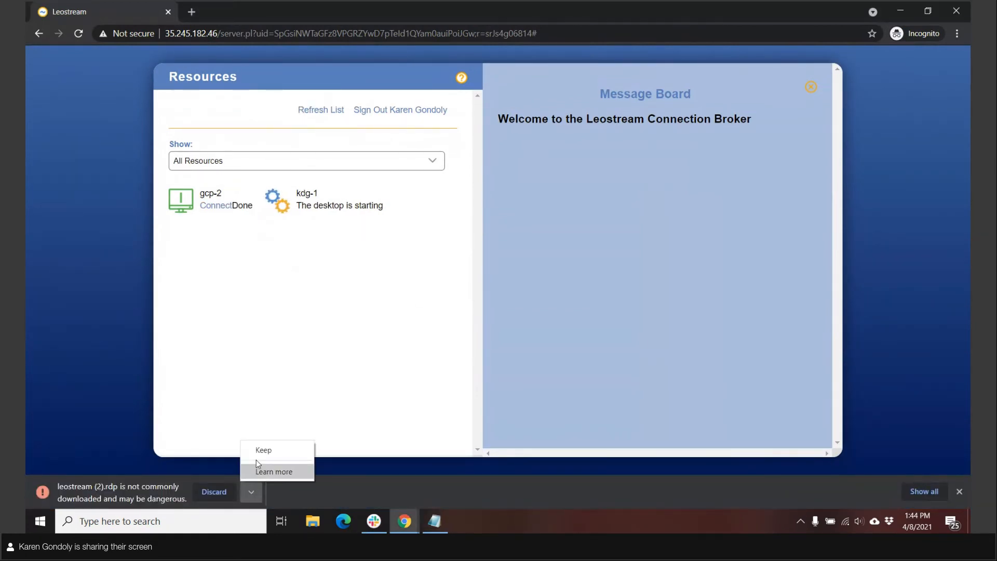
left_click(258, 451)
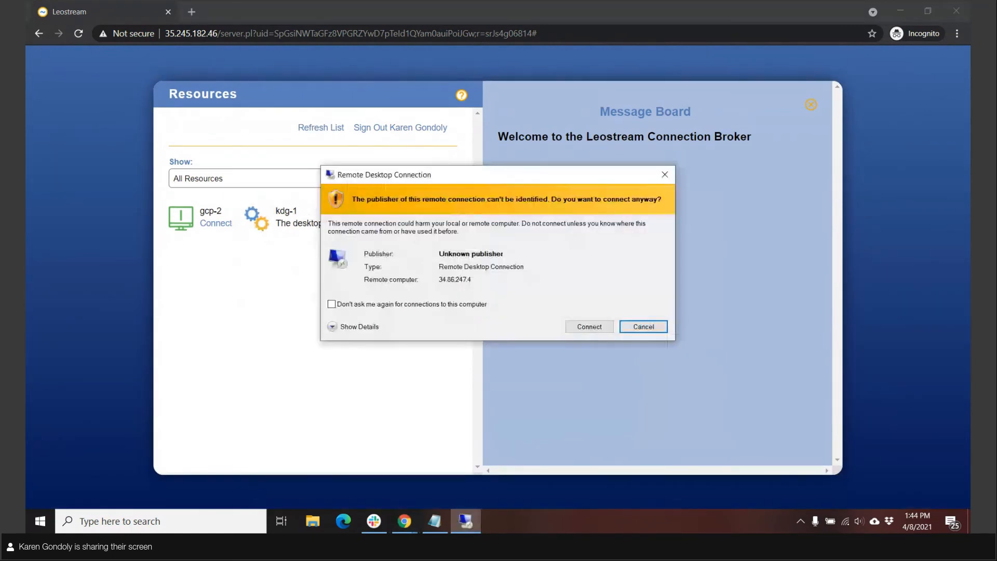
left_click(581, 326)
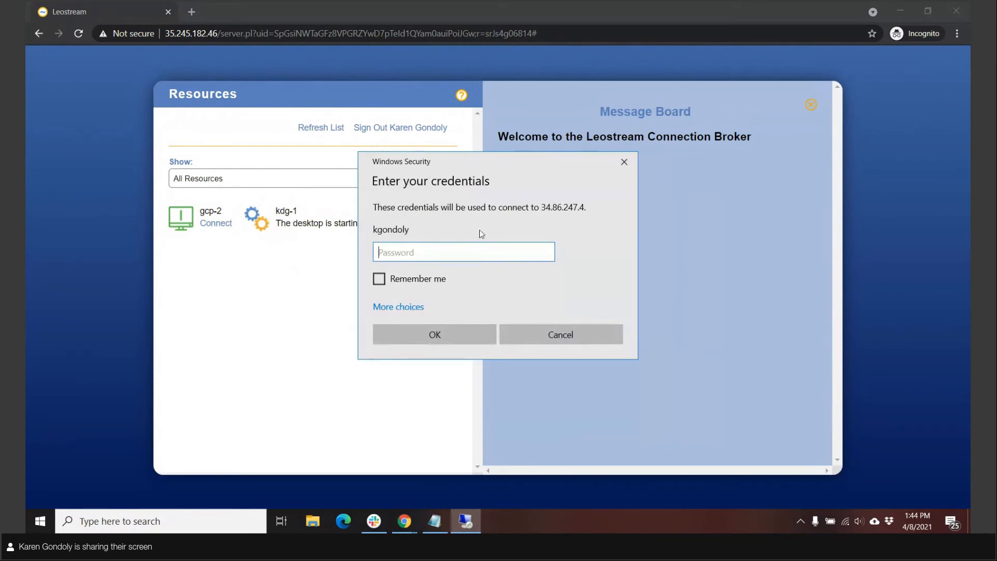
Log in to the gcp-2 remote desktop with the account password, and shrink its window and move it off the resource list.
key("alt+Tab")
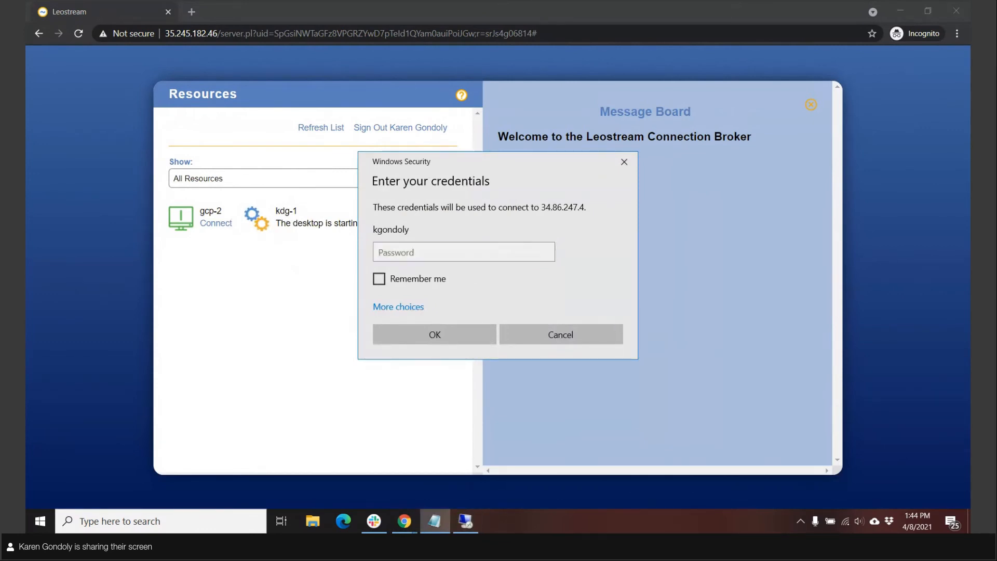
left_click(501, 254)
type("****************")
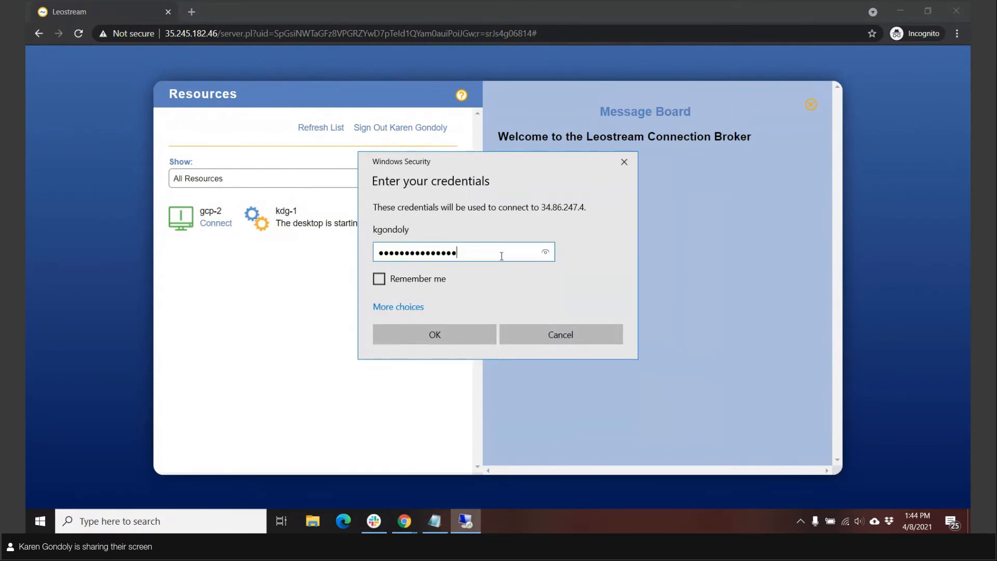
left_click(463, 339)
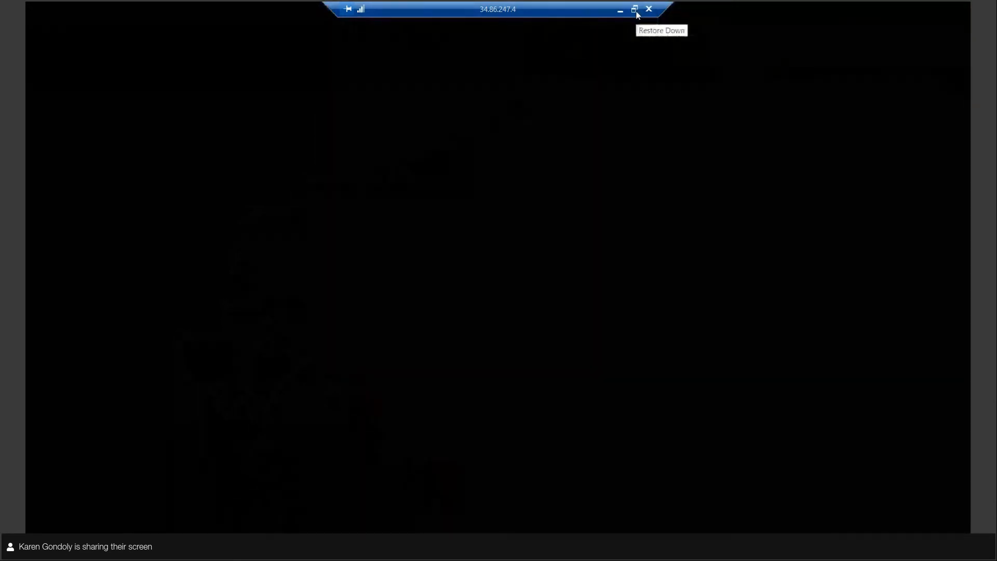
left_click(636, 11)
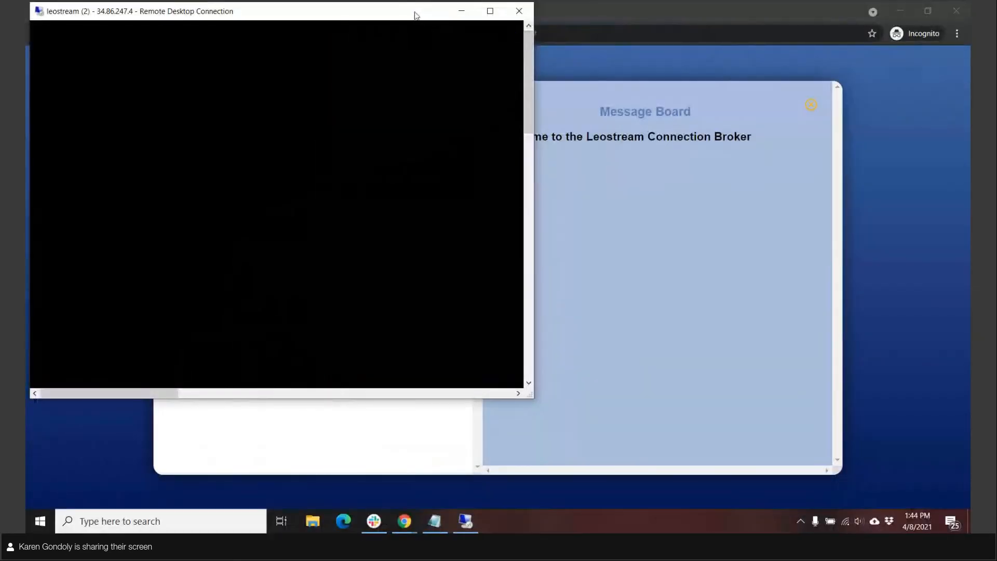
left_click_drag(414, 14, 699, 105)
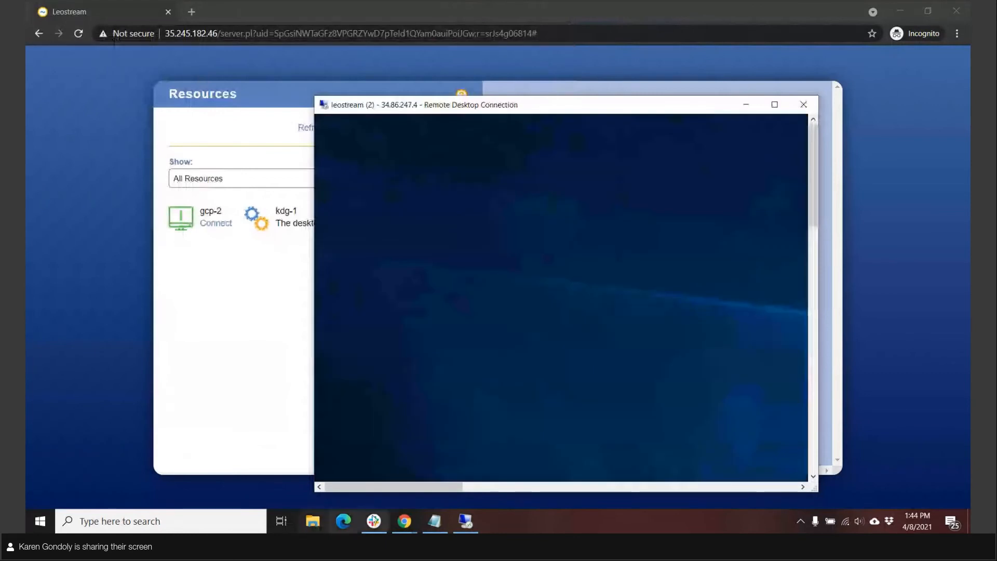
In the Connection Broker administrator window, examine the system log for connection and provisioning events, and review the list of desktops.
mouse_move(404, 521)
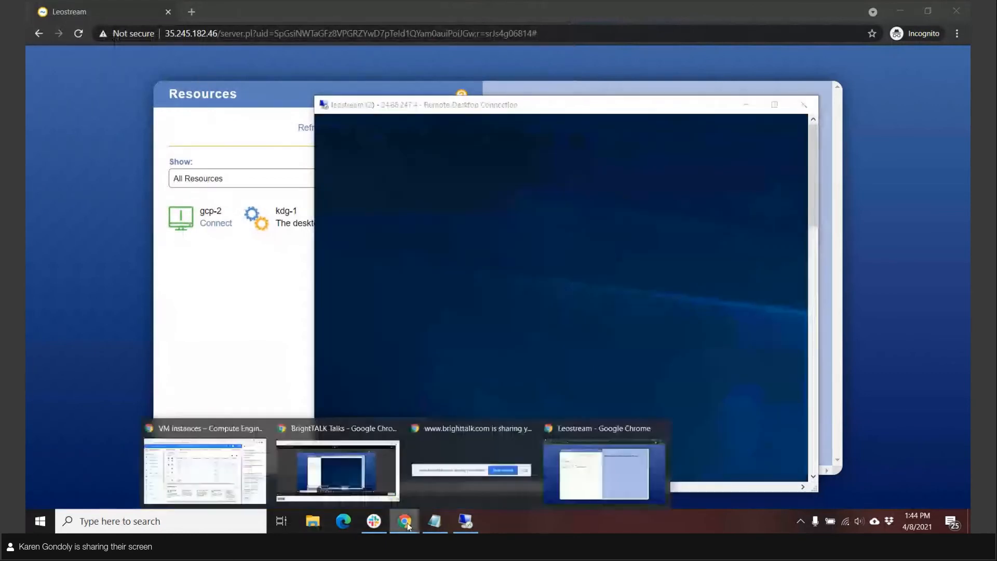
left_click(227, 475)
left_click(216, 12)
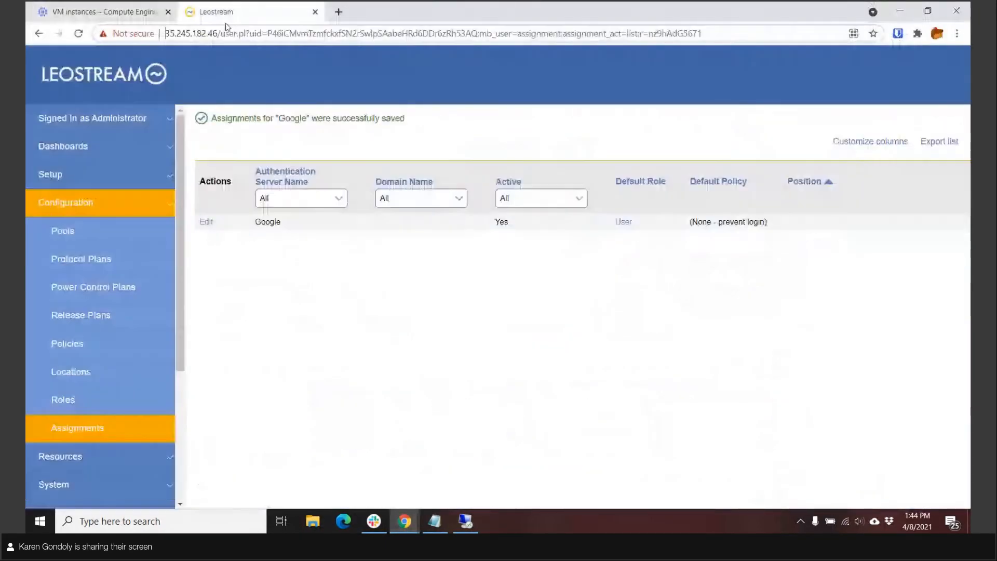
left_click(57, 484)
left_click(70, 324)
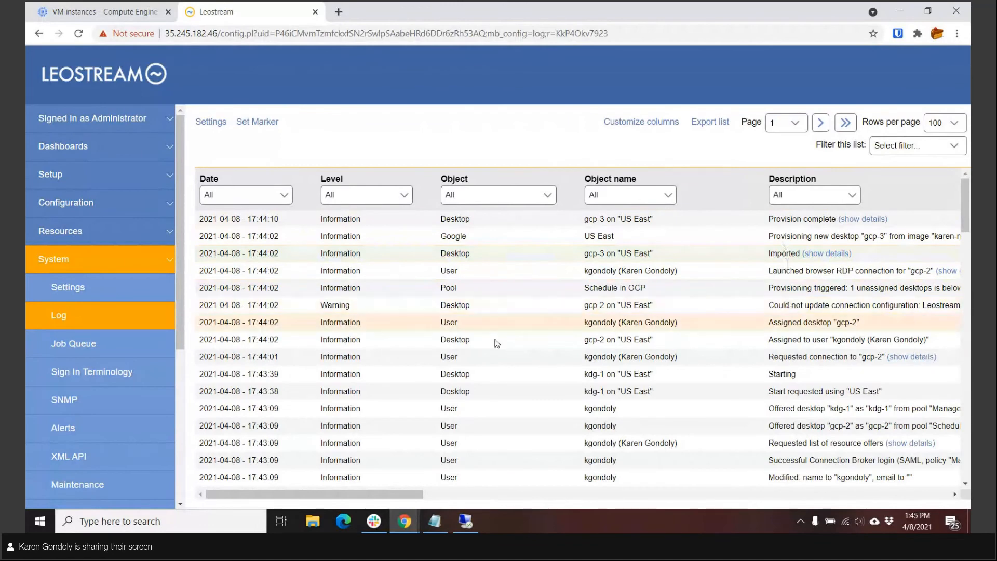
left_click(98, 237)
left_click(102, 265)
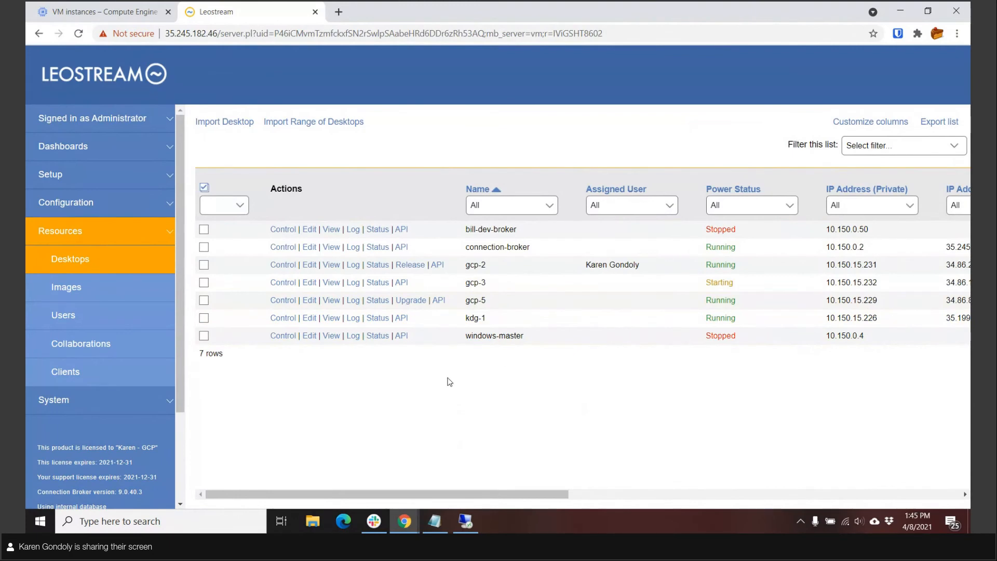
Reopen the system log and set a marker in it.
left_click(110, 406)
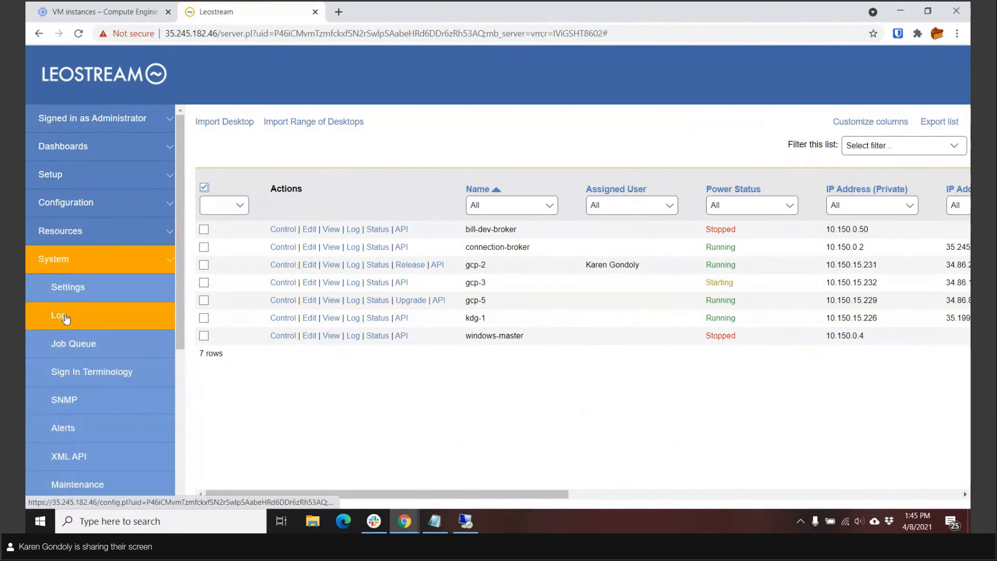
left_click(65, 319)
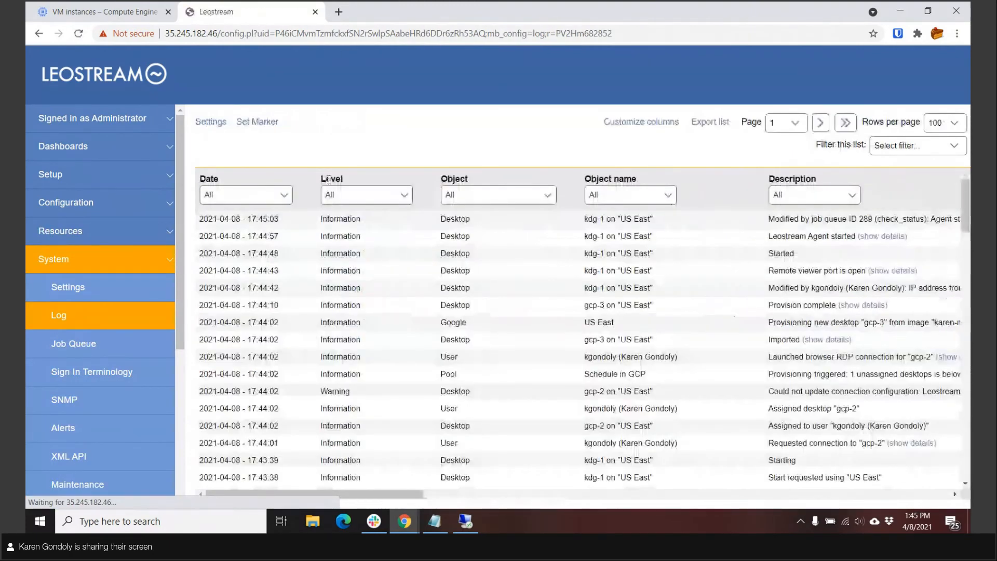
left_click(257, 122)
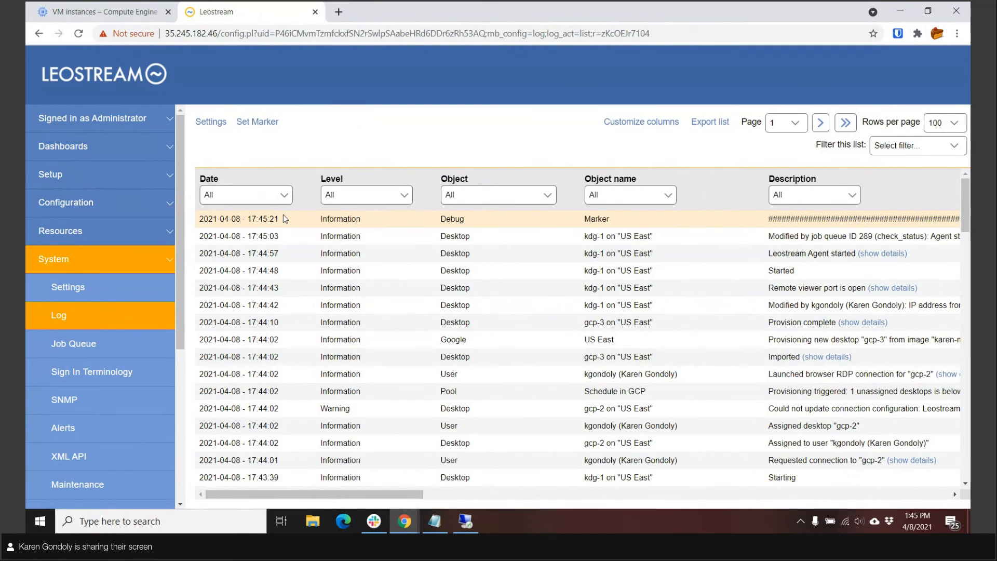
Open the Schedule in GCP pool for editing and review its provisioning limits and scheduled days and times.
left_click(79, 239)
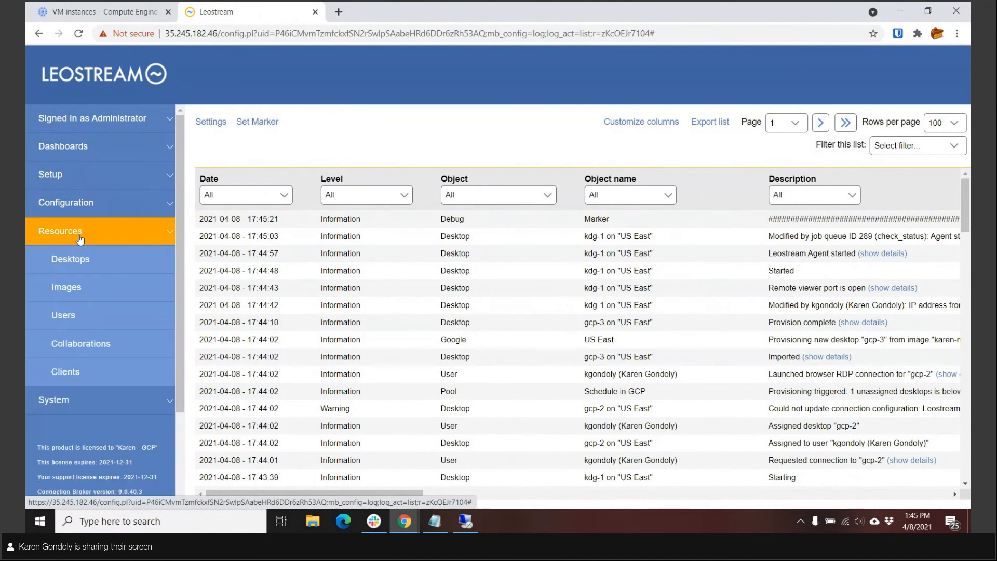
left_click(71, 212)
left_click(72, 224)
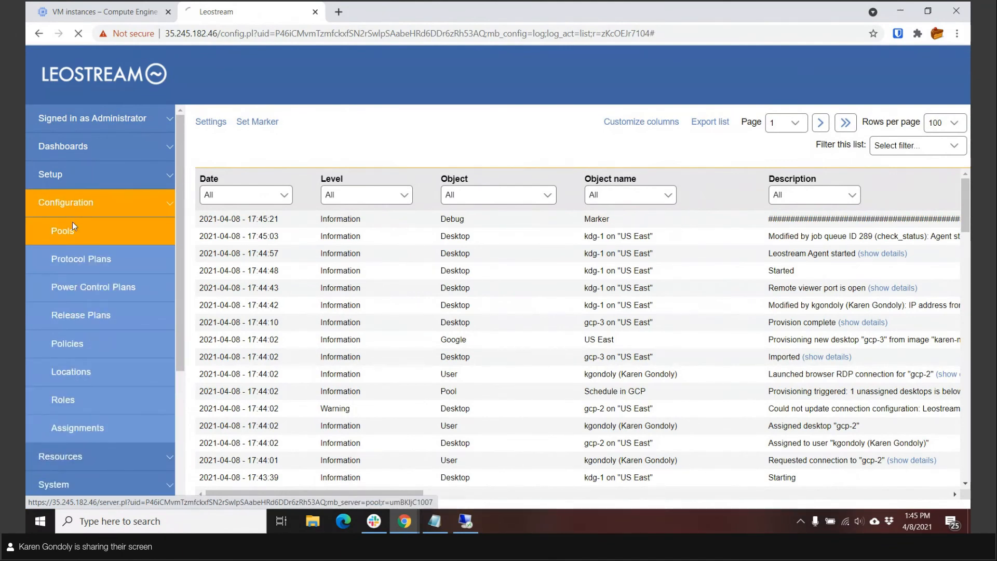
left_click(206, 253)
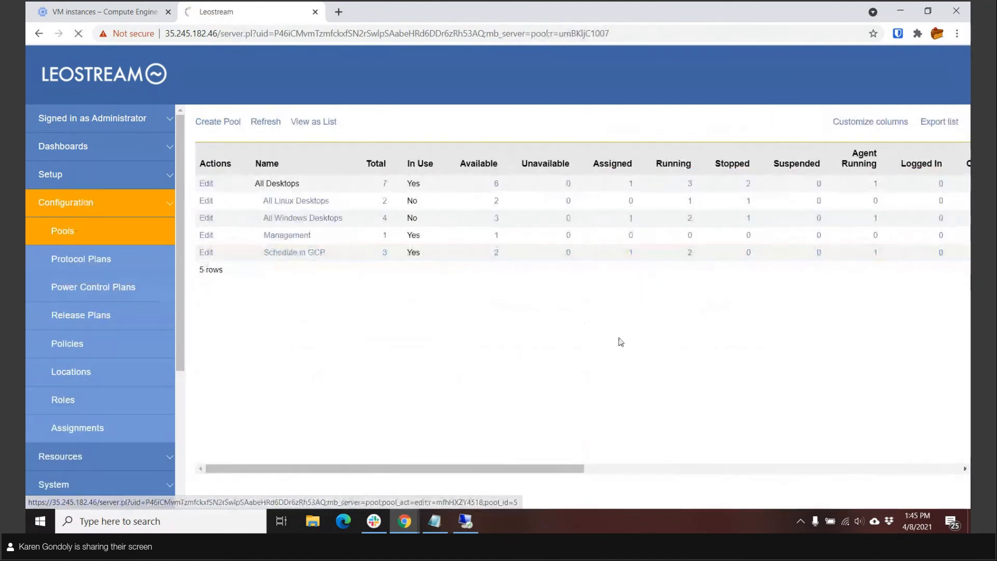
scroll(665, 351, "down", 5)
scroll(665, 352, "down", 10)
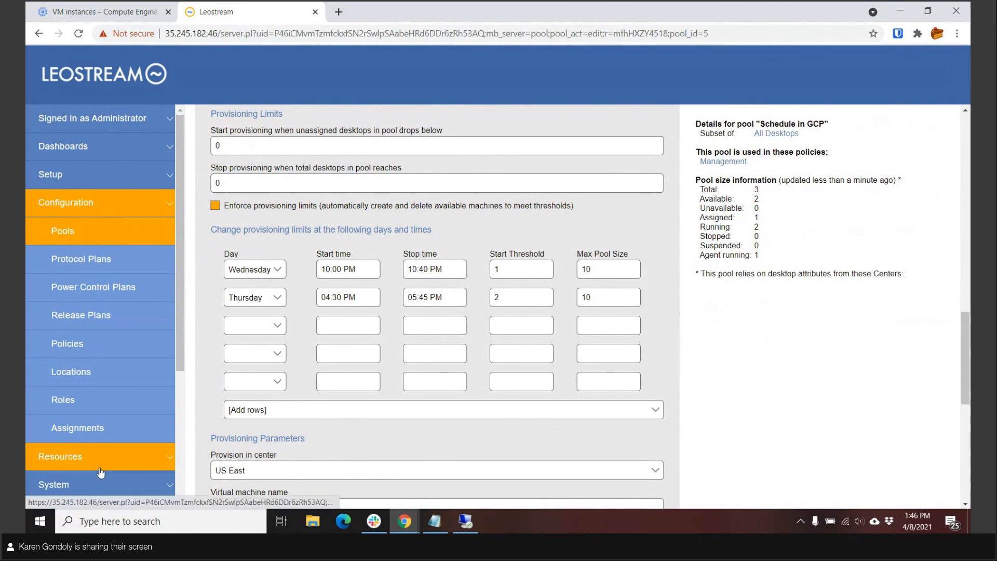
Reopen the system log to check the events logged after the marker.
scroll(83, 395, "down", 3)
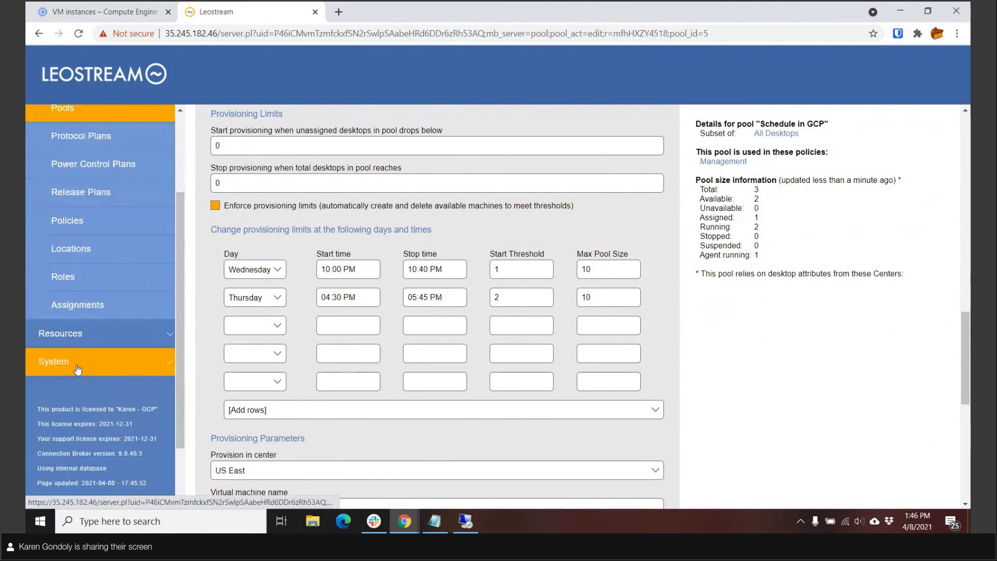
left_click(77, 369)
left_click(58, 193)
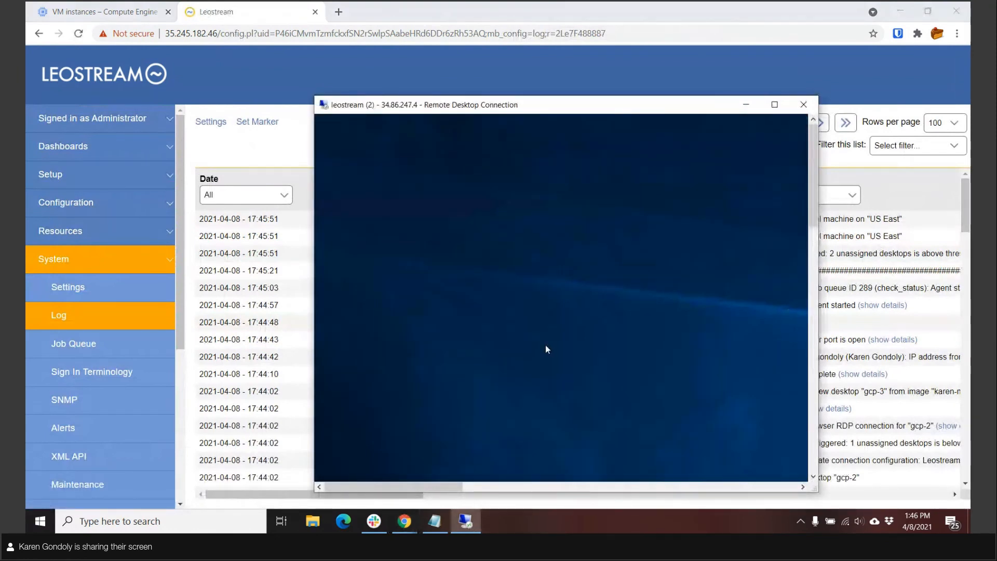
Sign the user out of Windows in the gcp-2 remote desktop session.
left_click_drag(814, 217, 788, 500)
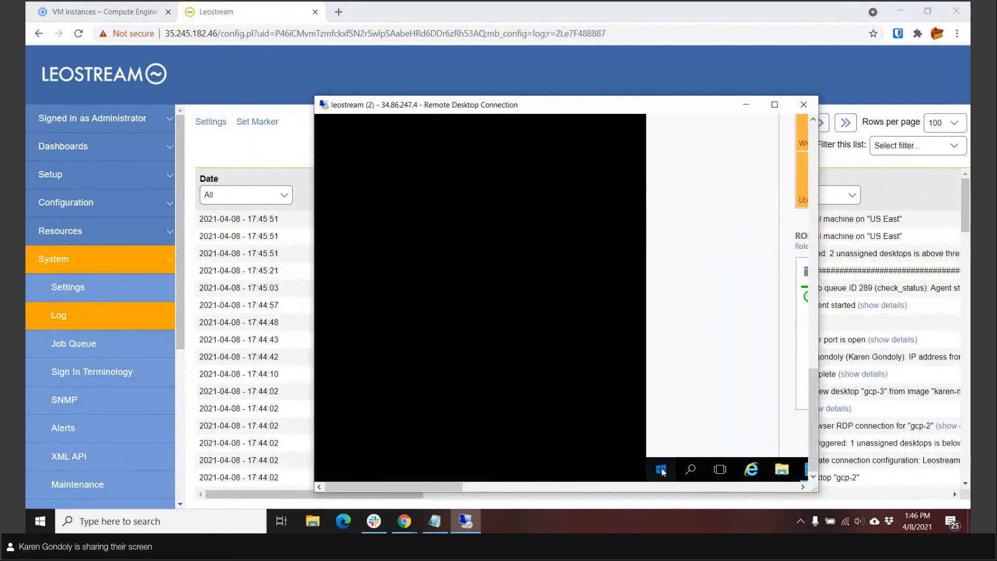
left_click(661, 470)
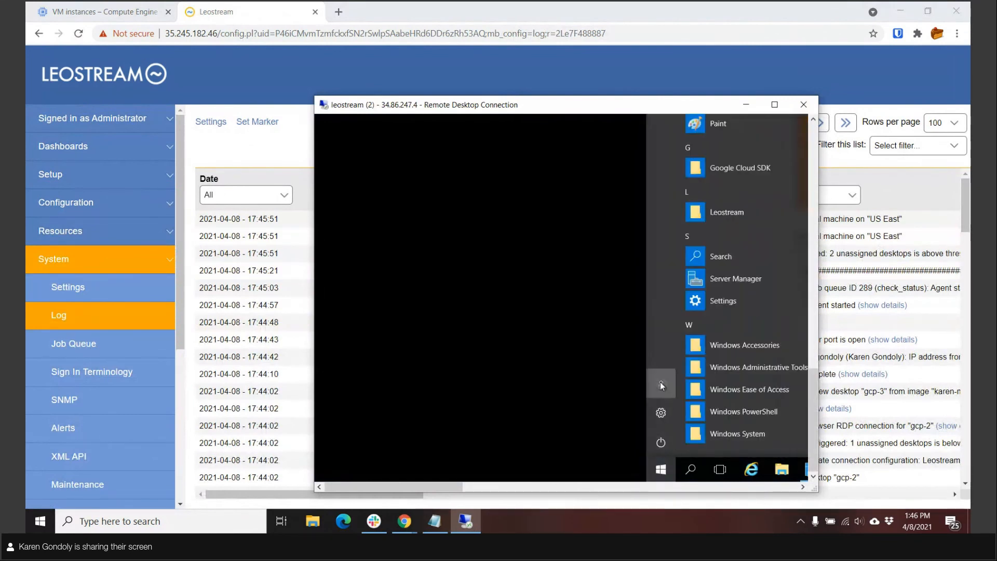
left_click(659, 369)
left_click(671, 412)
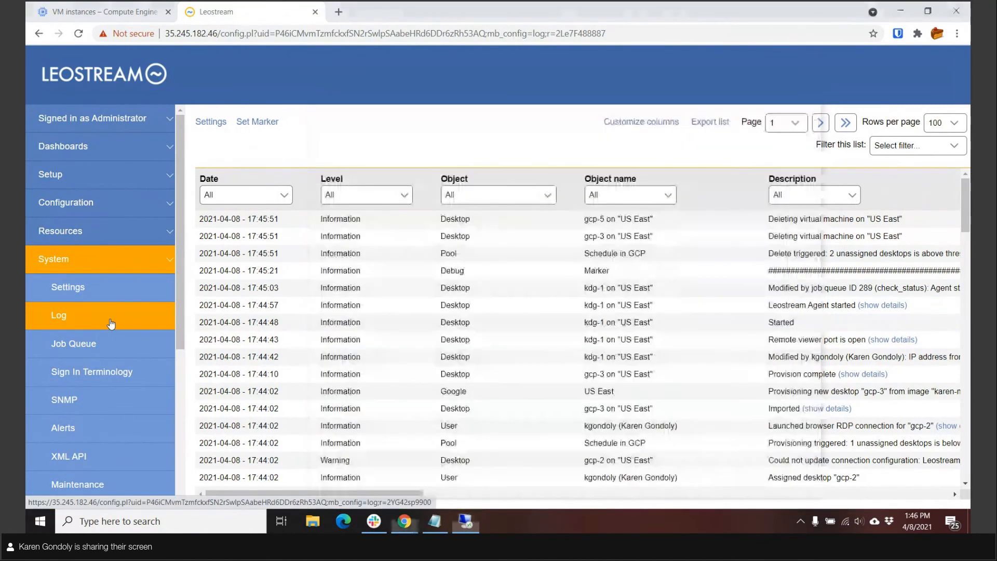
Reload the system log to check for logout and desktop deletion events.
left_click(111, 324)
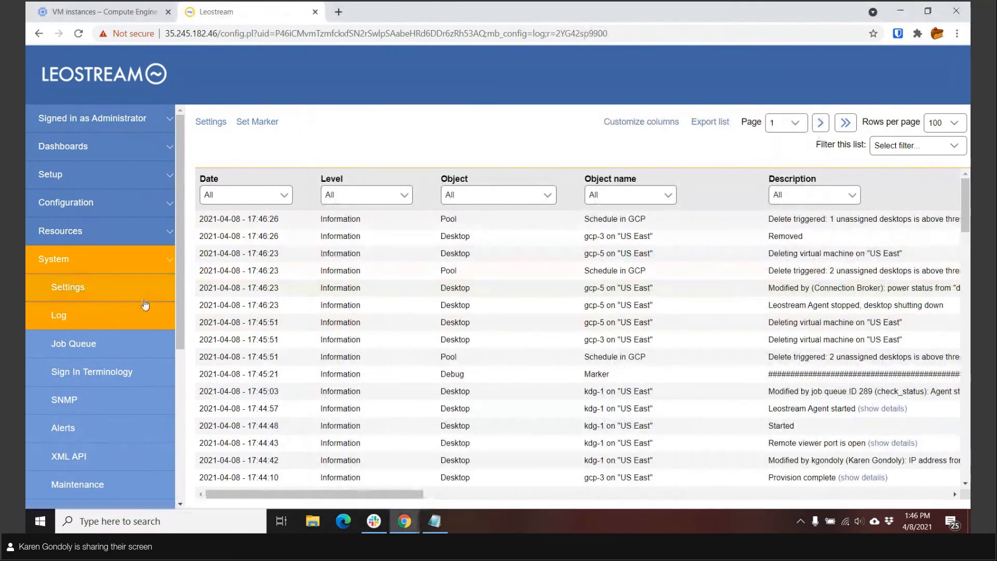
left_click(73, 321)
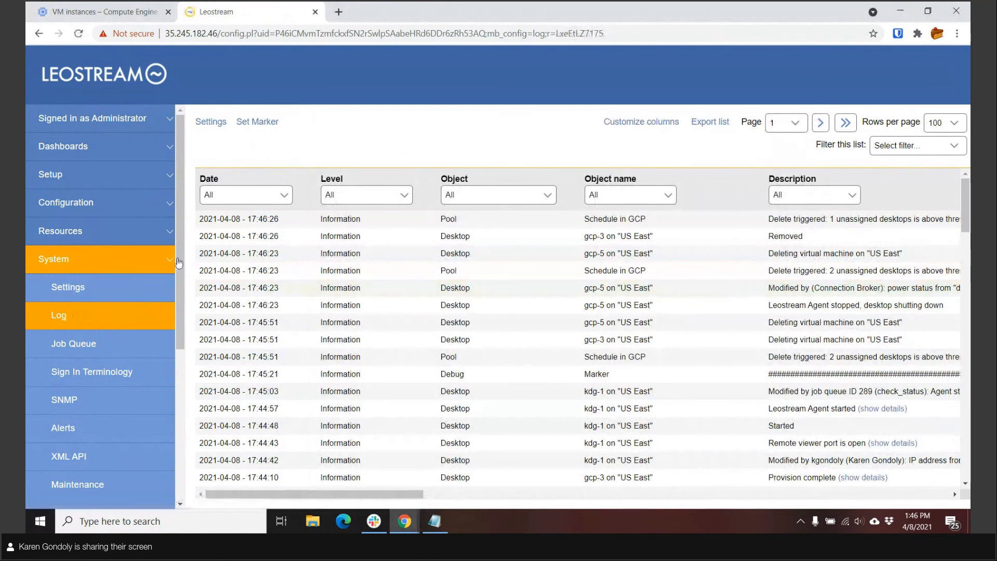
left_click(70, 323)
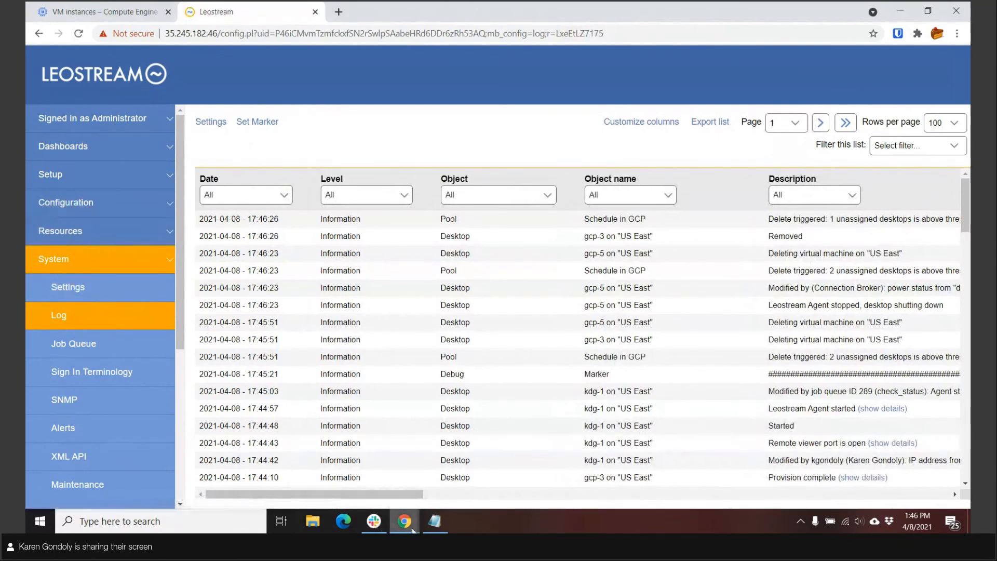
Switch to the incognito window with the user's Resources page, sign the user out and return to the login page.
mouse_move(405, 521)
left_click(604, 495)
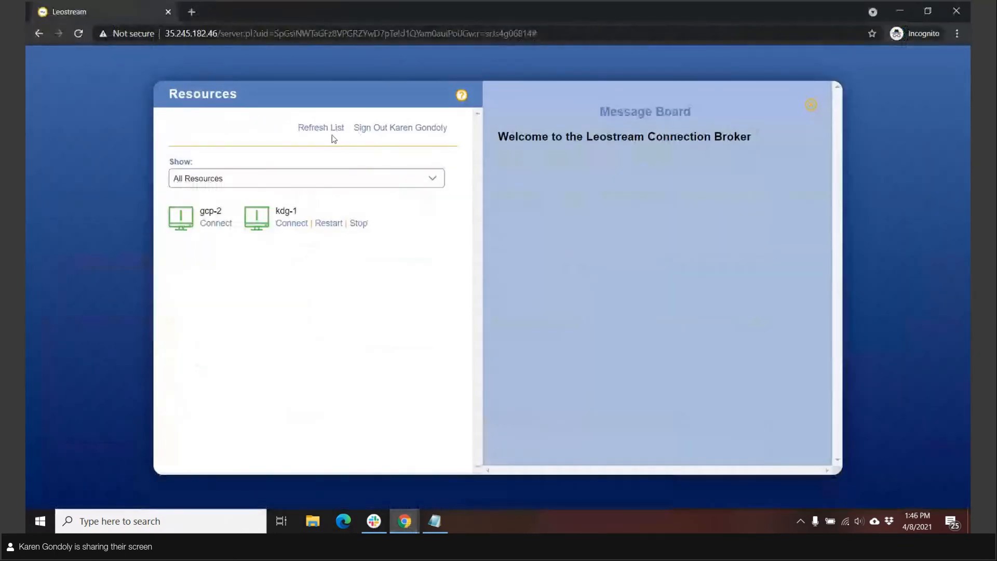
left_click(381, 133)
left_click(272, 196)
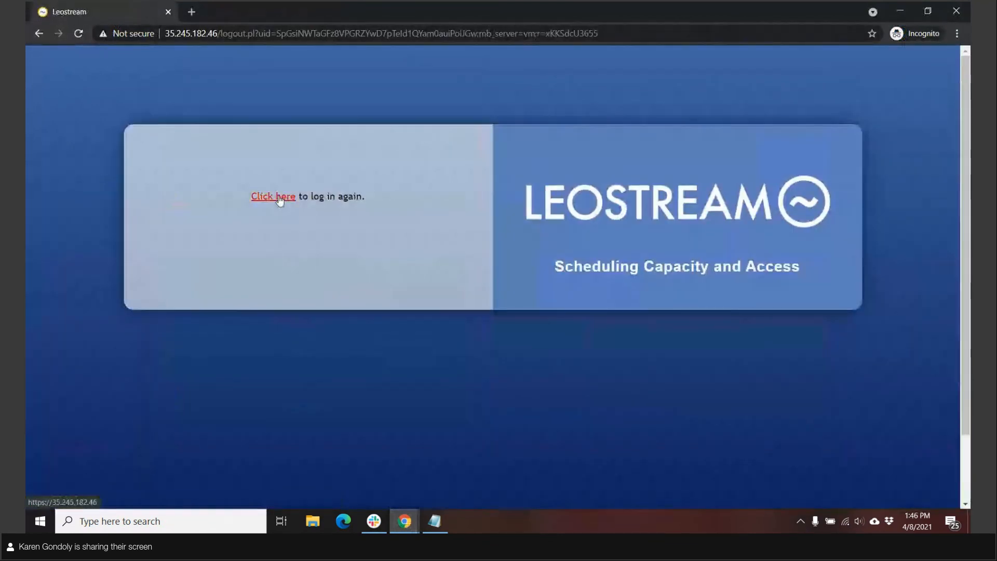